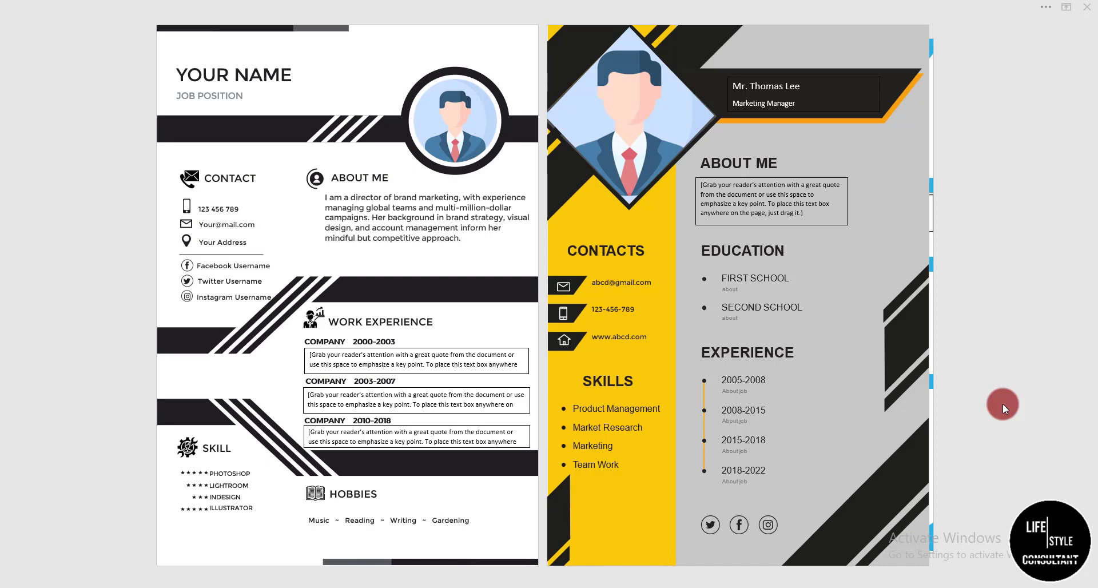
Scroll sideways through the resume templates to compare the available layouts.
{"action": "scroll", "coordinate": [1004, 403], "scroll_direction": "right", "scroll_amount": 5}
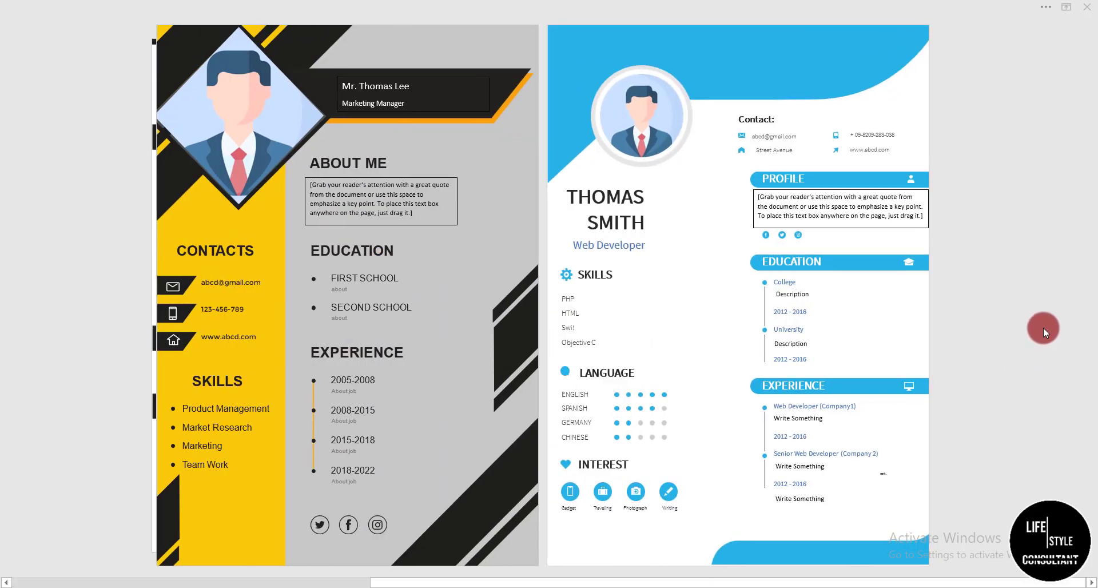
{"action": "scroll", "coordinate": [1044, 327], "scroll_direction": "left", "scroll_amount": 5}
{"action": "scroll", "coordinate": [1043, 327], "scroll_direction": "right", "scroll_amount": 5}
{"action": "scroll", "coordinate": [1043, 327], "scroll_direction": "left", "scroll_amount": 5}
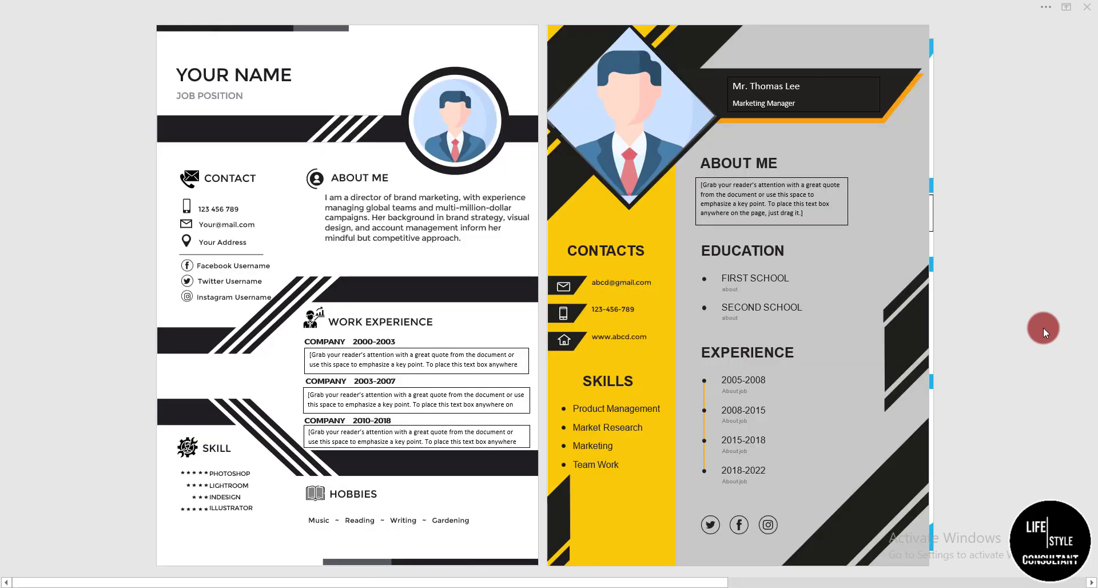
{"action": "scroll", "coordinate": [994, 341], "scroll_direction": "right", "scroll_amount": 5}
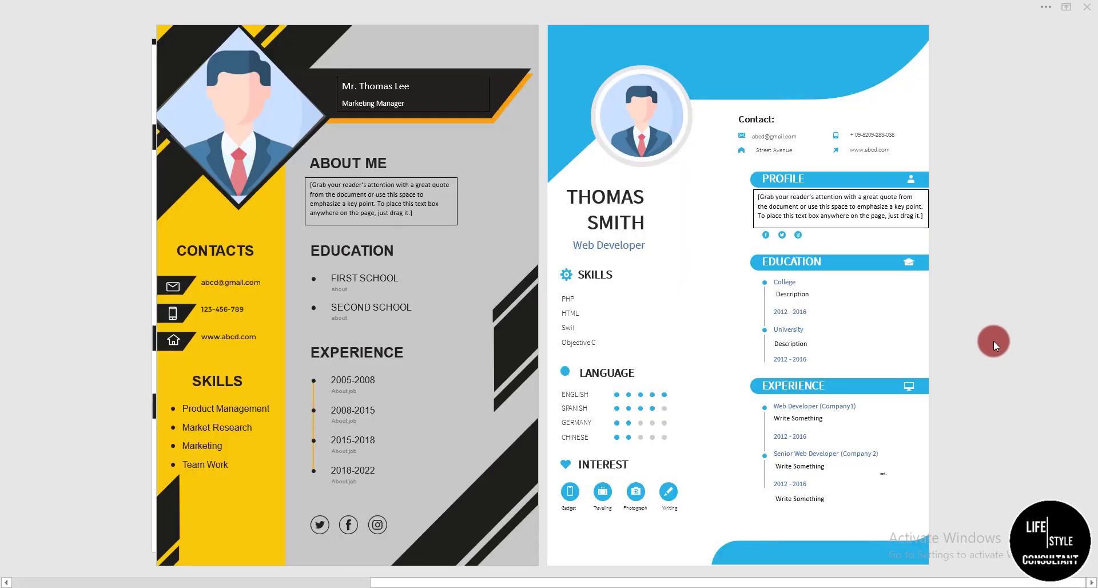
{"action": "scroll", "coordinate": [993, 341], "scroll_direction": "left", "scroll_amount": 5}
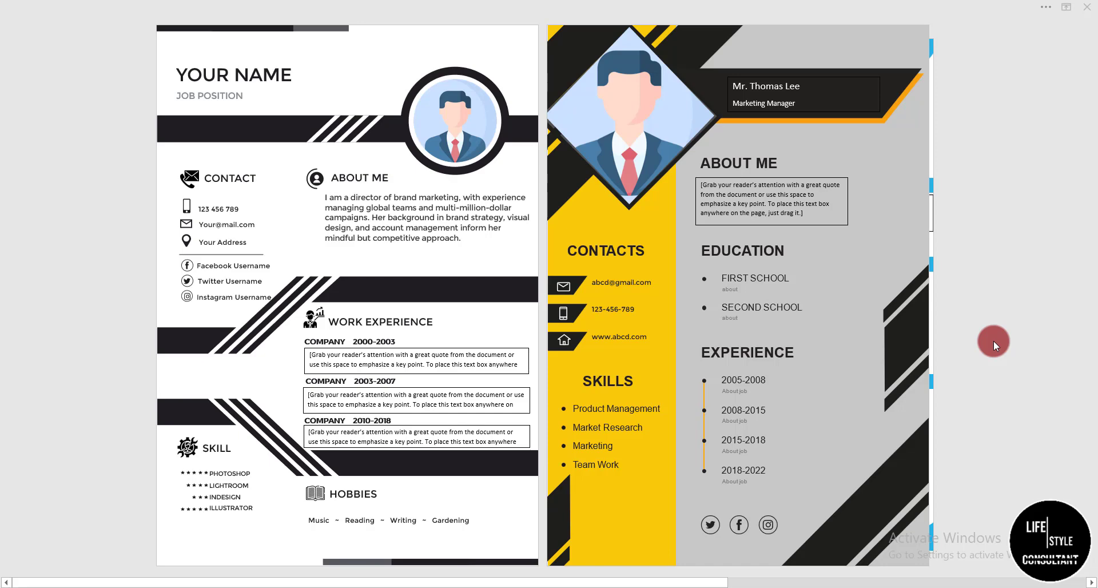
{"action": "scroll", "coordinate": [993, 341], "scroll_direction": "right", "scroll_amount": 5}
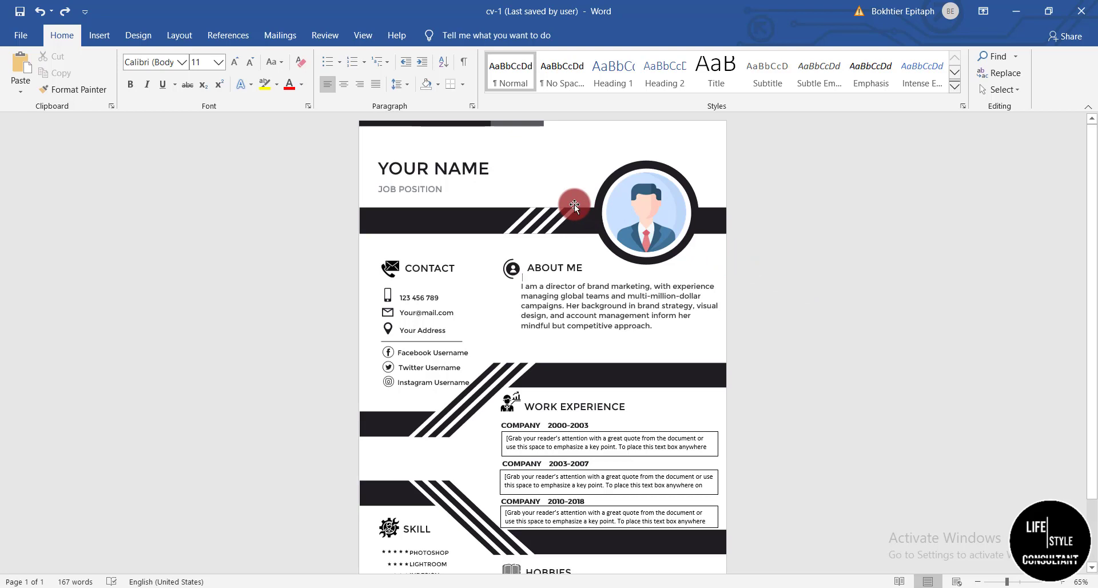
{"action": "left_click", "coordinate": [483, 170]}
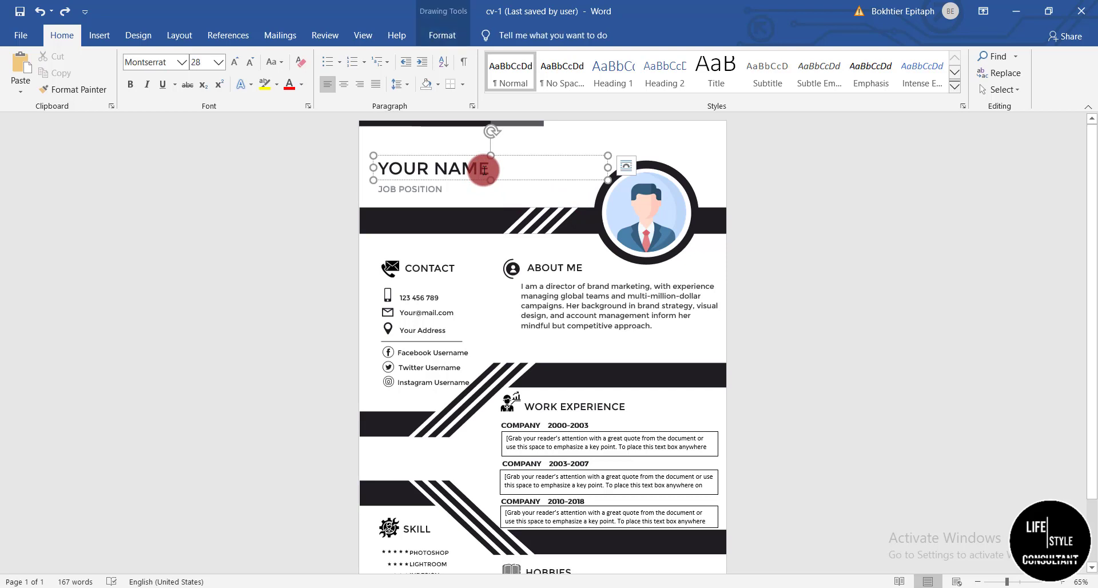
{"action": "left_click", "coordinate": [439, 187]}
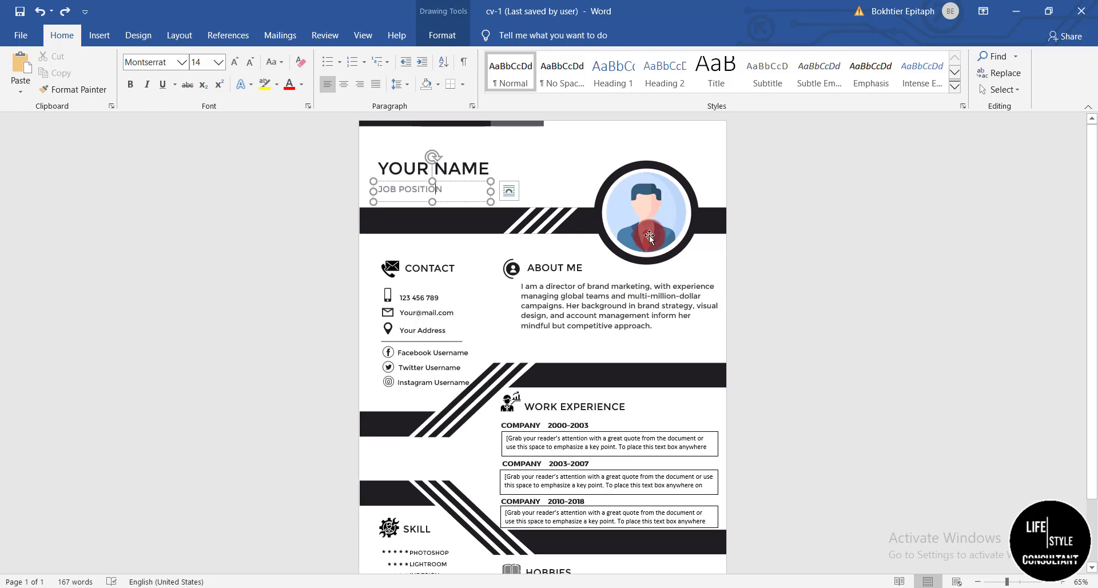
{"action": "left_click", "coordinate": [650, 236]}
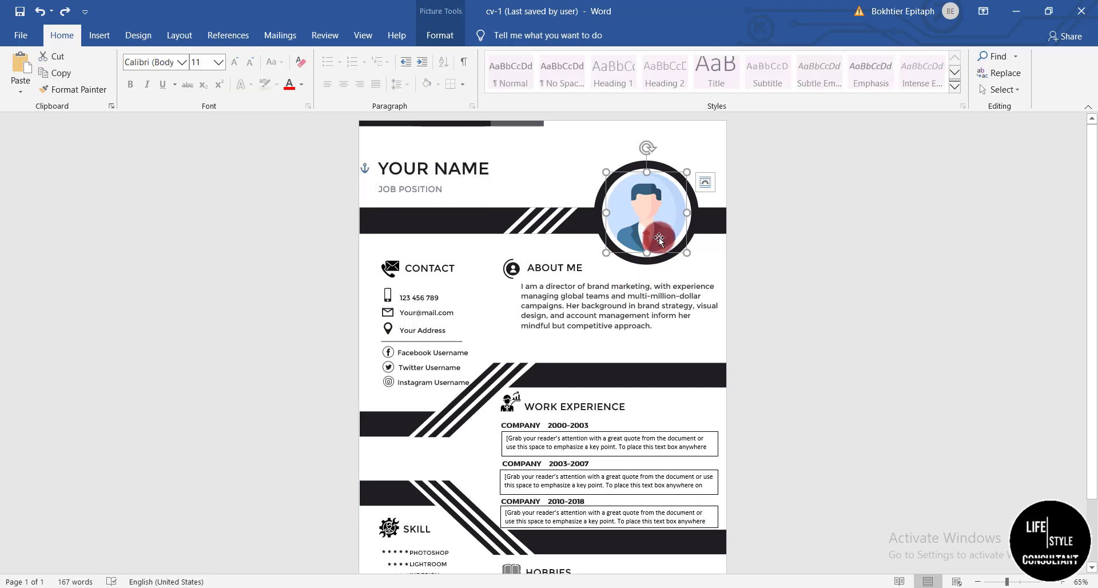
Replace the circular-frame avatar in cv-1 with the '1490 crop' photo from file.
{"action": "right_click", "coordinate": [659, 238]}
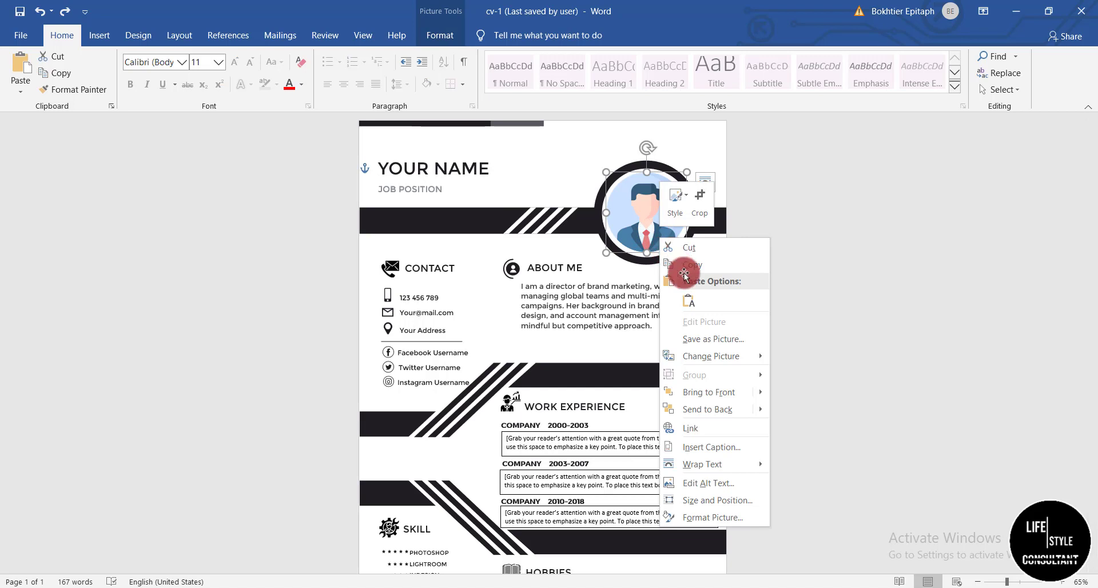
{"action": "left_click", "coordinate": [734, 342]}
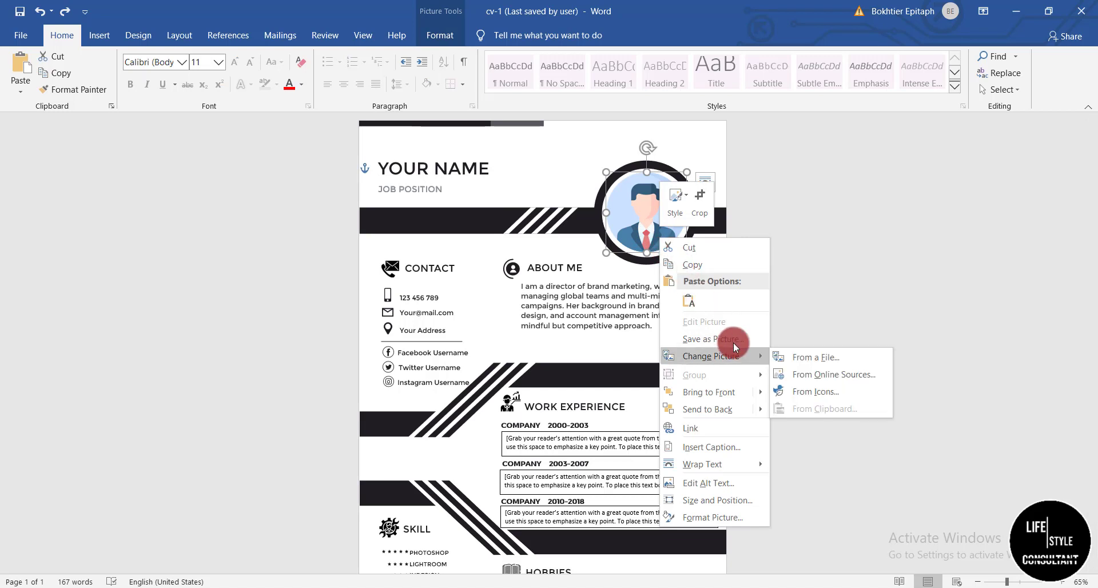
{"action": "left_click", "coordinate": [821, 357]}
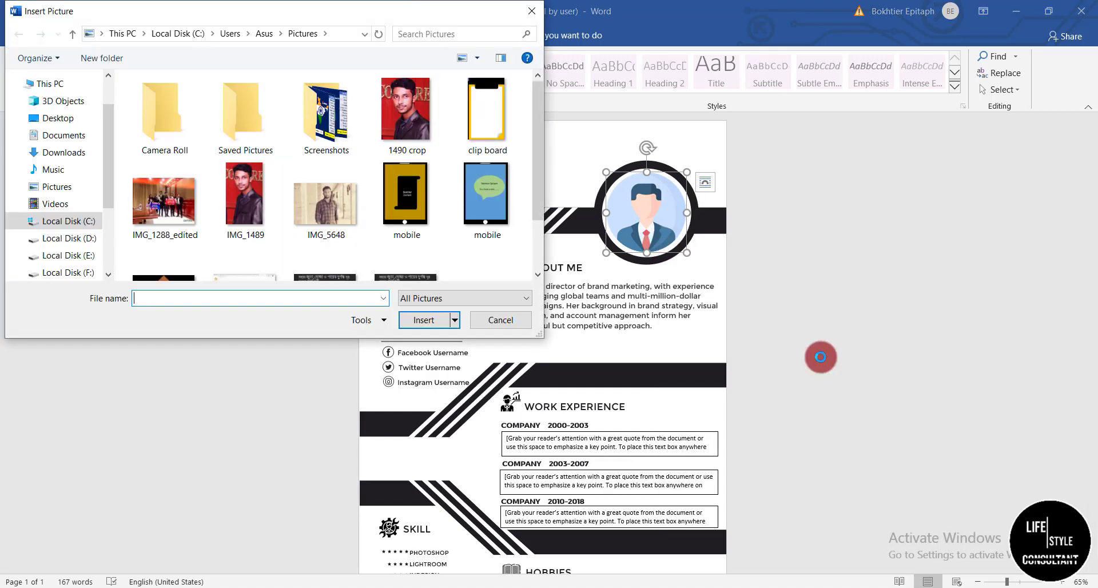
{"action": "left_click", "coordinate": [403, 112]}
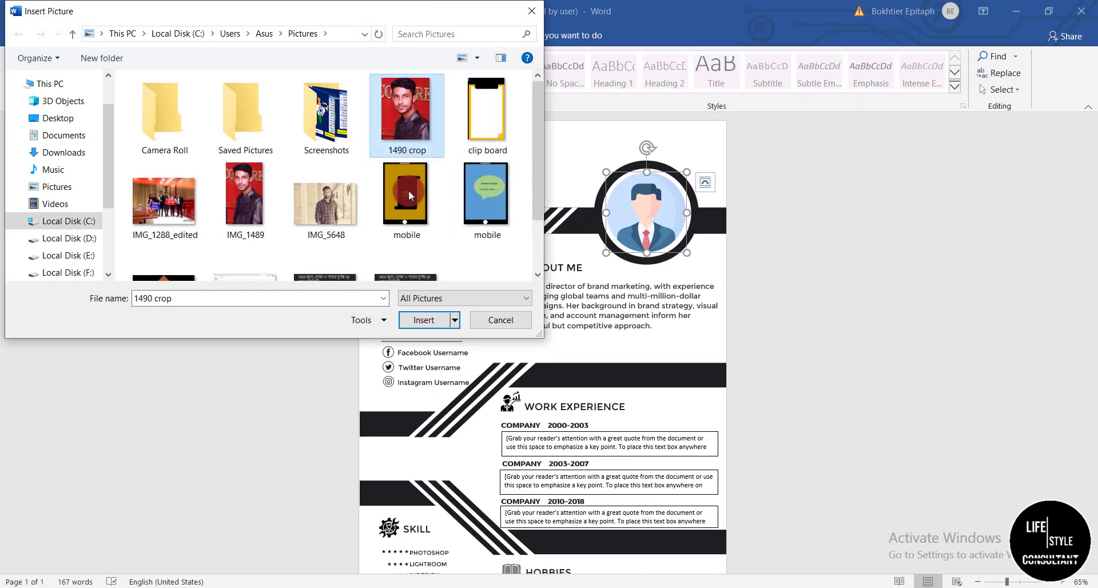
{"action": "left_click", "coordinate": [418, 320]}
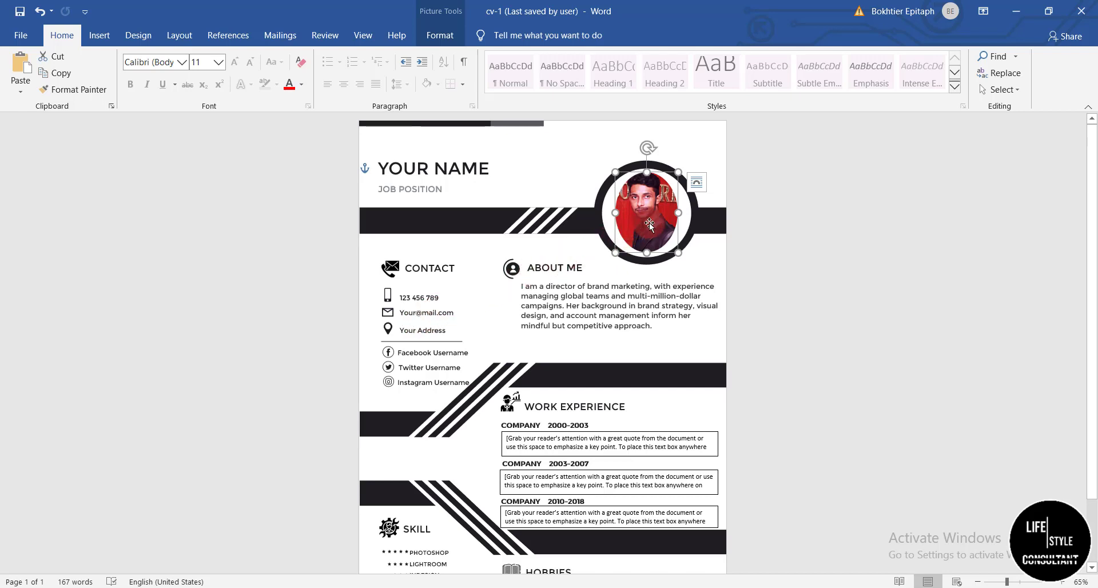
Resize the photo to 1.8 by 1.8 inches in the Size settings.
{"action": "left_click", "coordinate": [437, 34]}
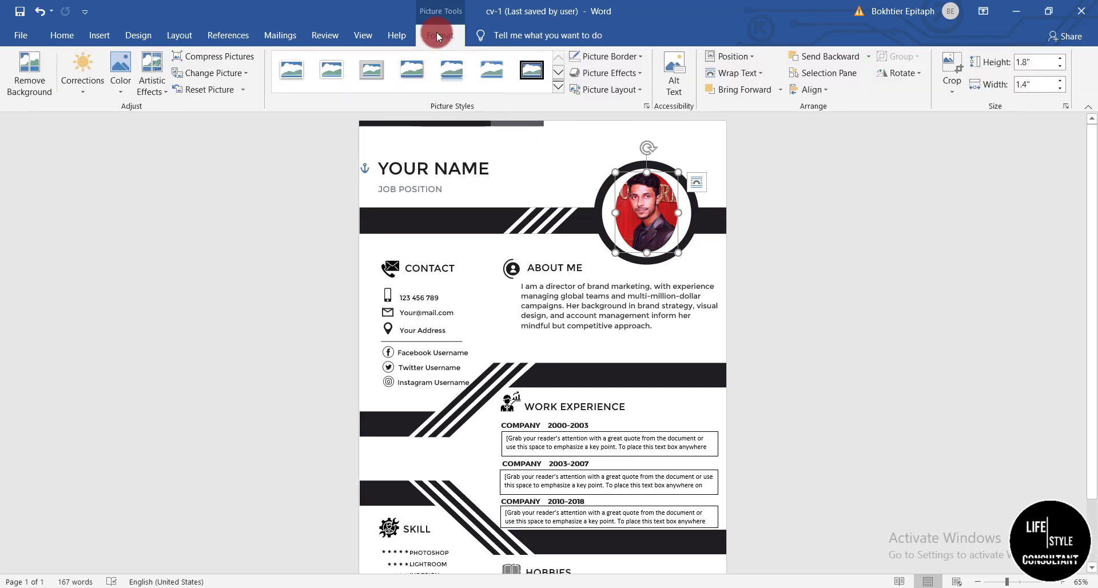
{"action": "left_click", "coordinate": [527, 43]}
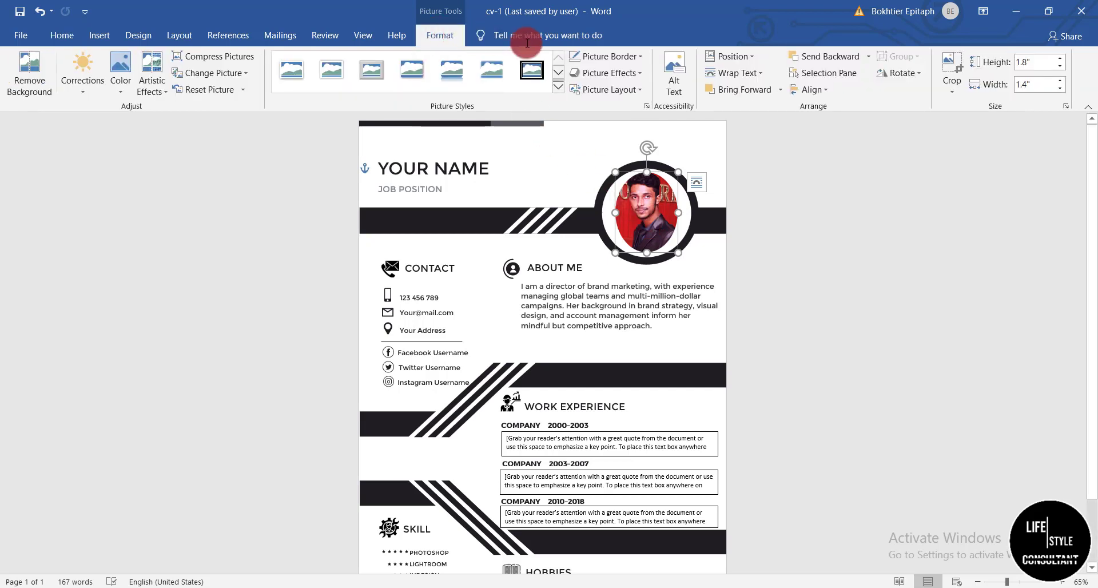
{"action": "left_click", "coordinate": [1066, 107]}
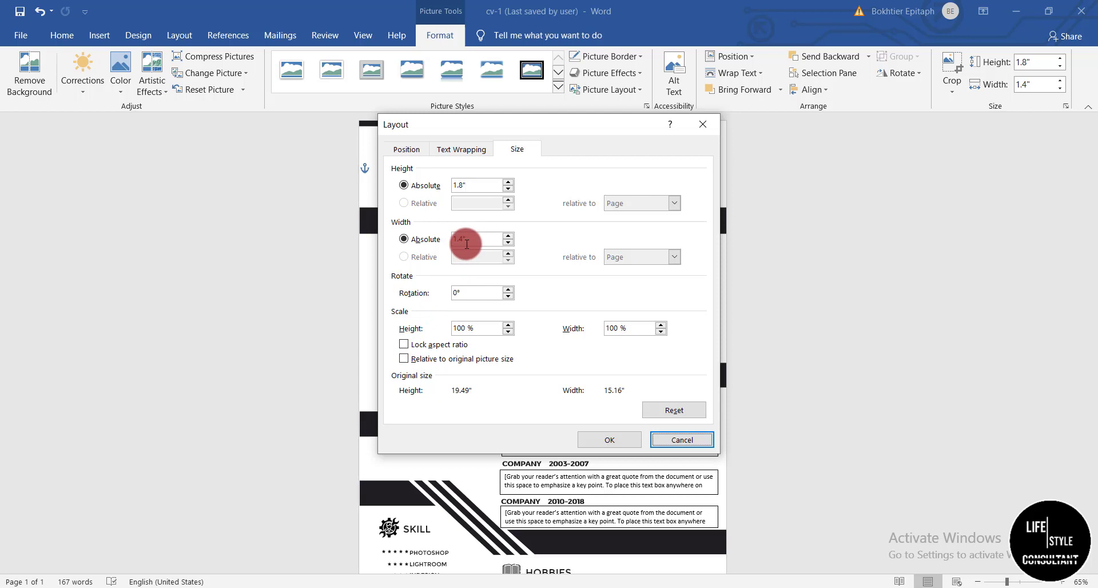
{"action": "left_click", "coordinate": [507, 236]}
{"action": "left_click", "coordinate": [507, 236]}
{"action": "left_click", "coordinate": [508, 236]}
{"action": "left_click", "coordinate": [507, 235]}
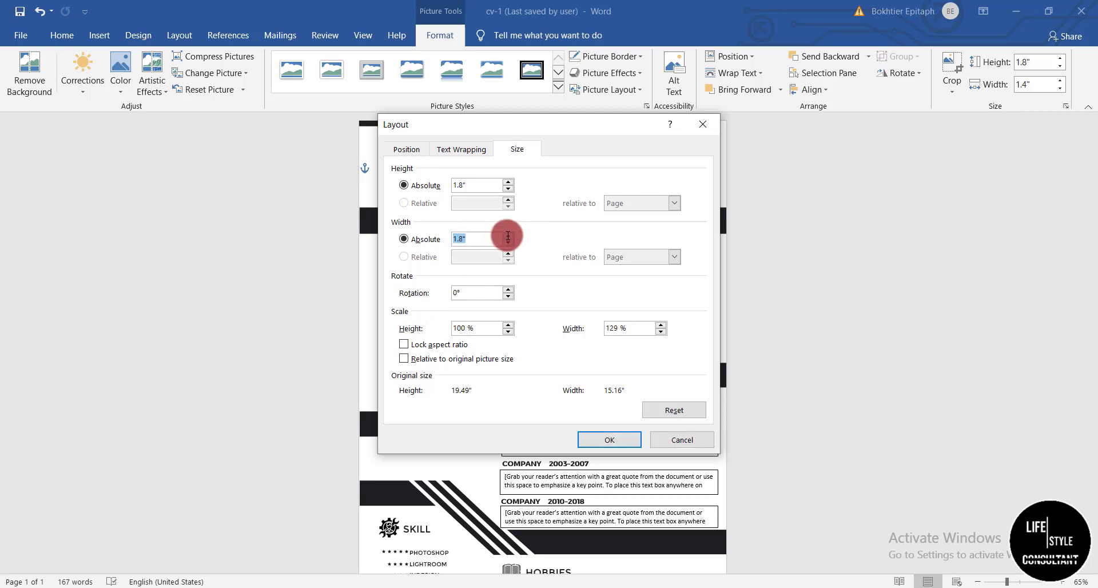
{"action": "left_click", "coordinate": [610, 440]}
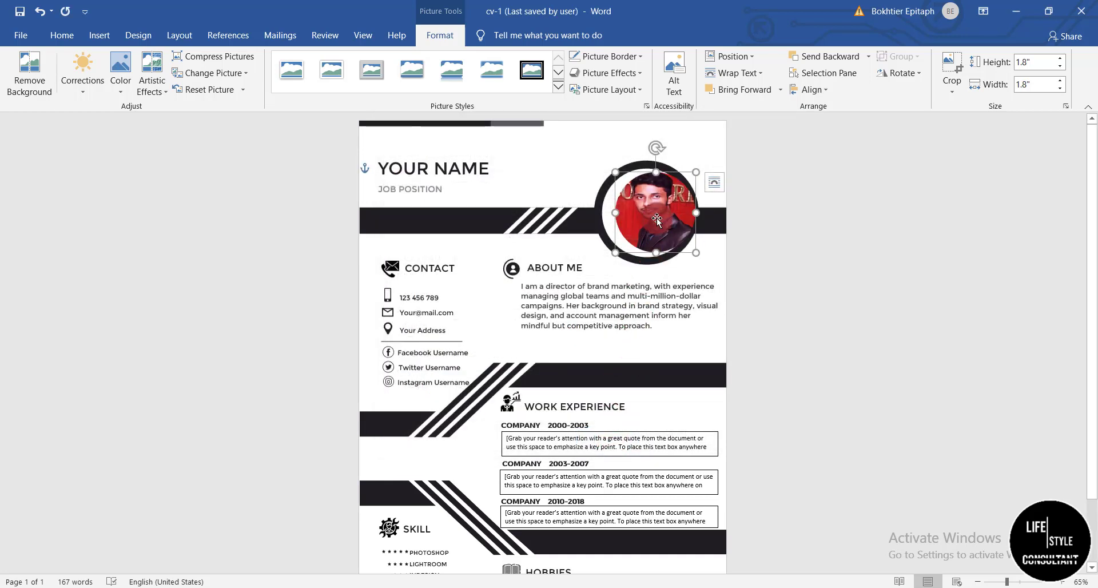
Nudge the photo left twice and down once to centre it in the circle.
{"action": "key", "text": "Left"}
{"action": "key", "text": "Left"}
{"action": "key", "text": "Left"}
{"action": "key", "text": "Left"}
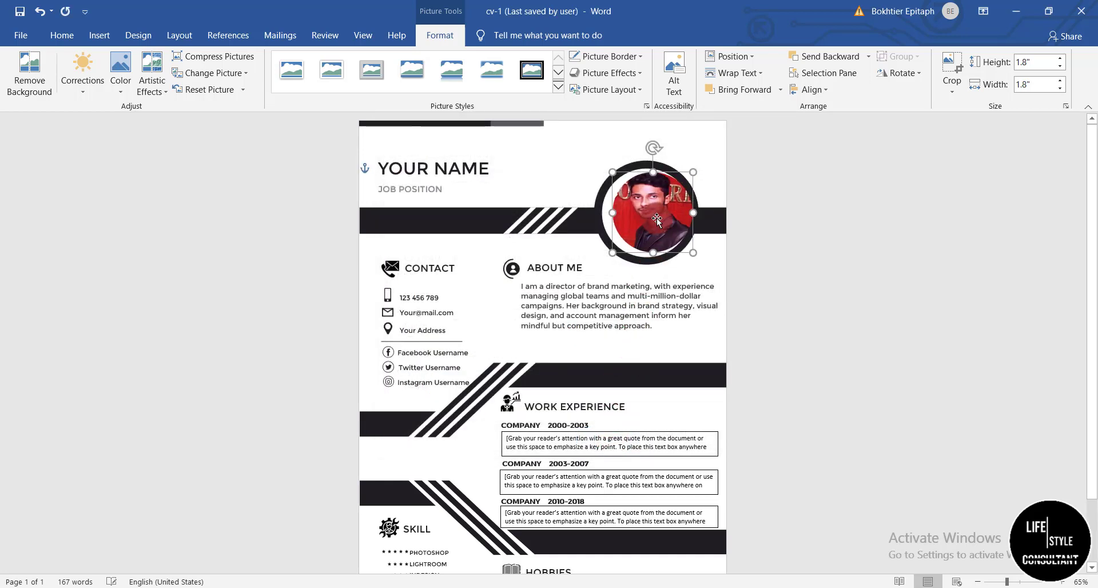
{"action": "key", "text": "Left"}
{"action": "key", "text": "Left"}
{"action": "key", "text": "Left"}
{"action": "key", "text": "Left"}
{"action": "key", "text": "Left"}
{"action": "key", "text": "Left"}
{"action": "key", "text": "Left"}
{"action": "key", "text": "Left"}
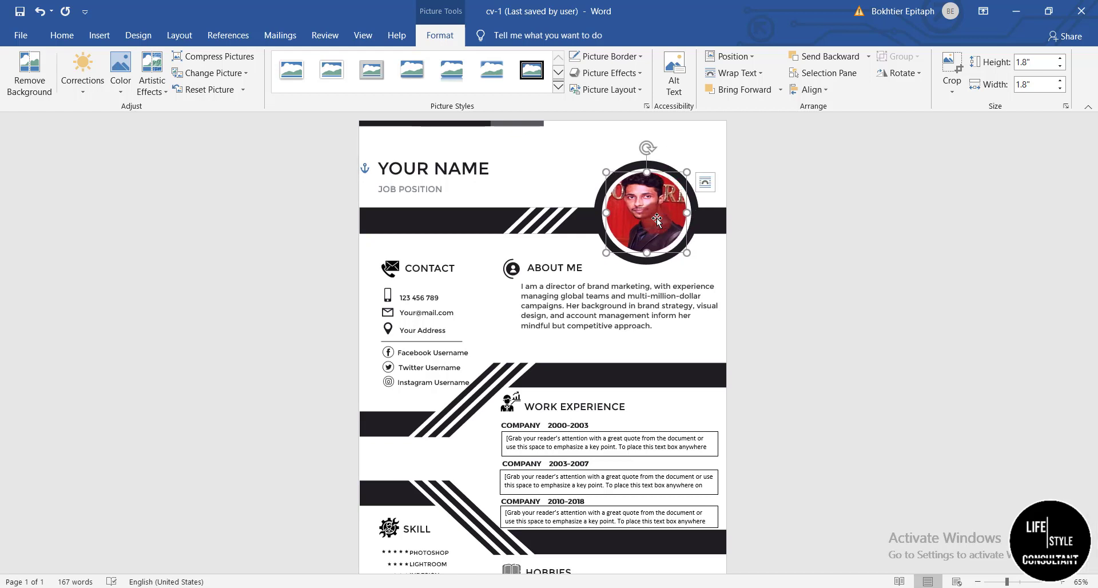
{"action": "key", "text": "Down"}
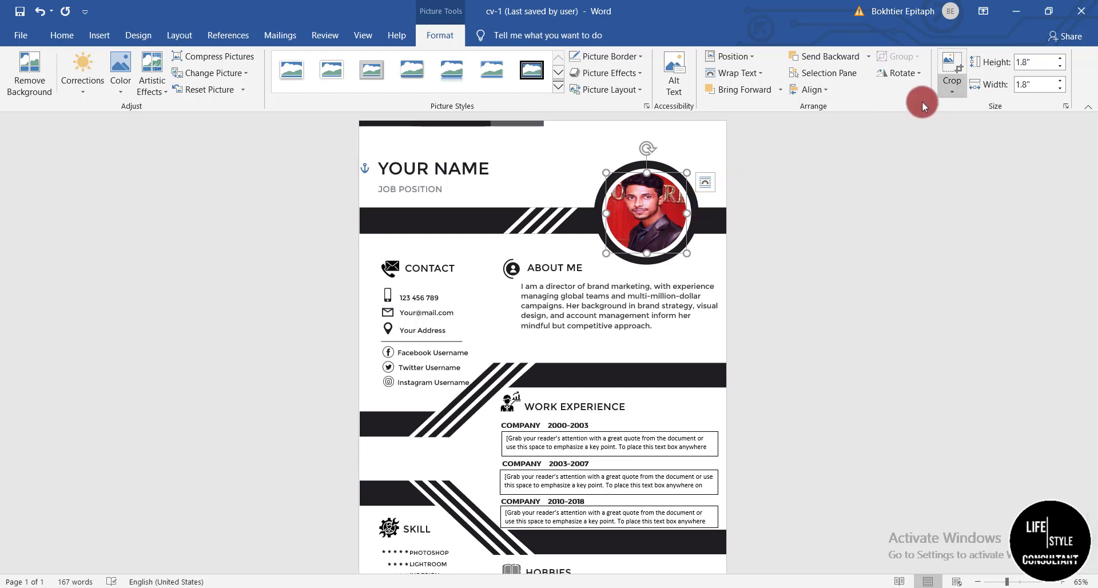
Crop the photo with Fill so it fills the circular frame, then deselect it.
{"action": "left_click", "coordinate": [955, 91]}
{"action": "left_click_drag", "start_coordinate": [954, 90], "coordinate": [975, 163]}
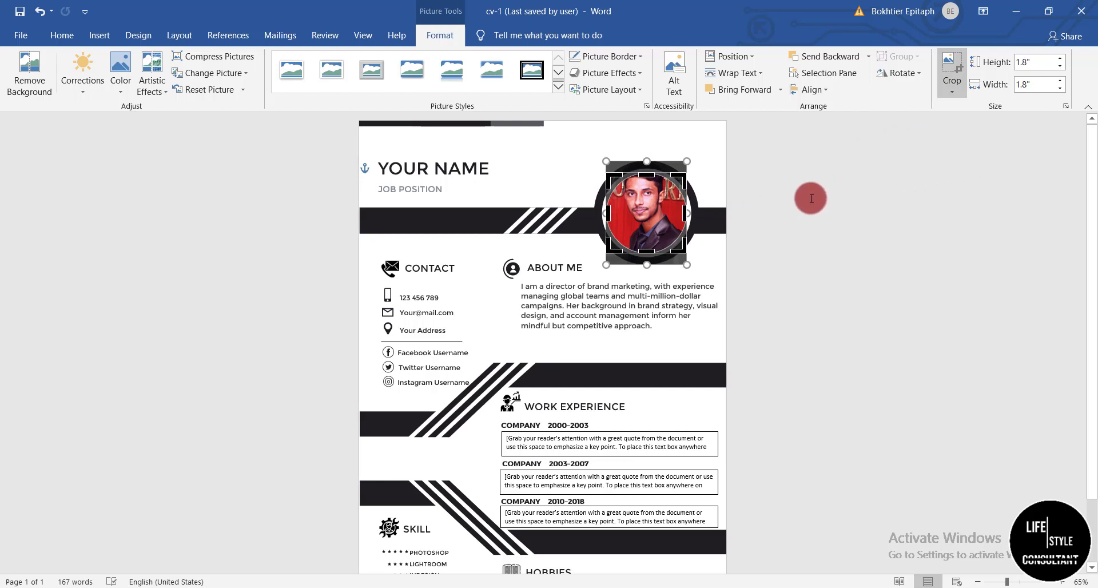
{"action": "left_click", "coordinate": [793, 220]}
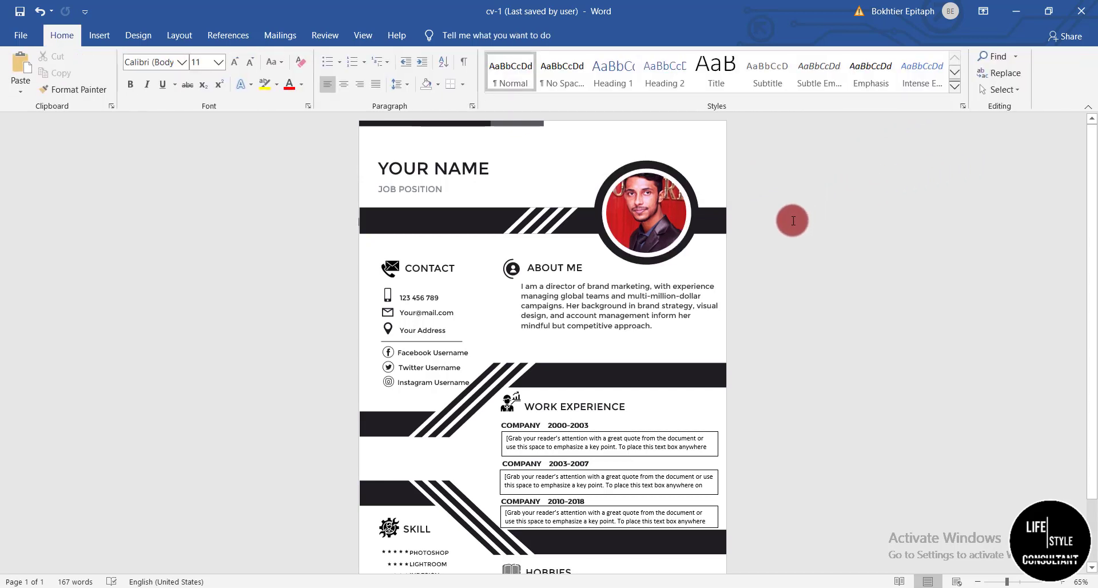
Look over the finished cv-1 page, then switch to the cv-2 résumé window.
{"action": "scroll", "coordinate": [793, 221], "scroll_direction": "down", "scroll_amount": 3}
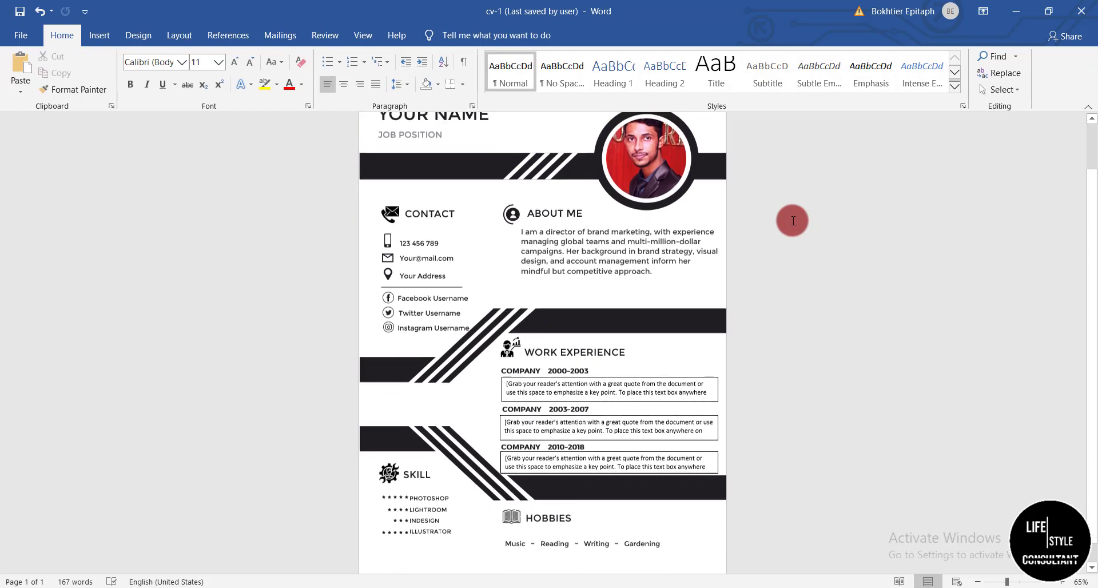
{"action": "scroll", "coordinate": [793, 221], "scroll_direction": "up", "scroll_amount": 2}
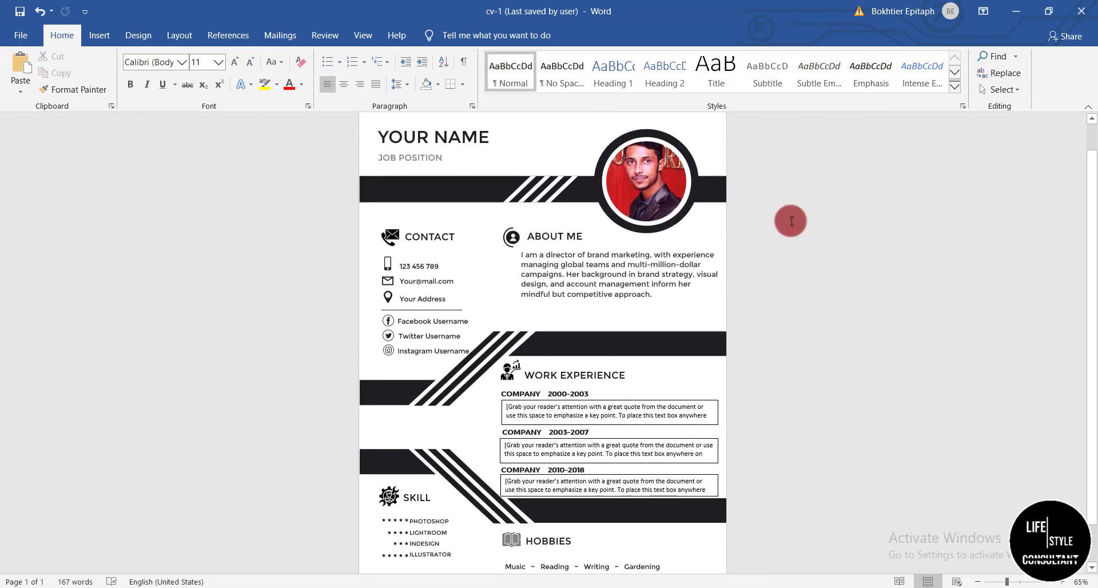
{"action": "left_click", "coordinate": [597, 264]}
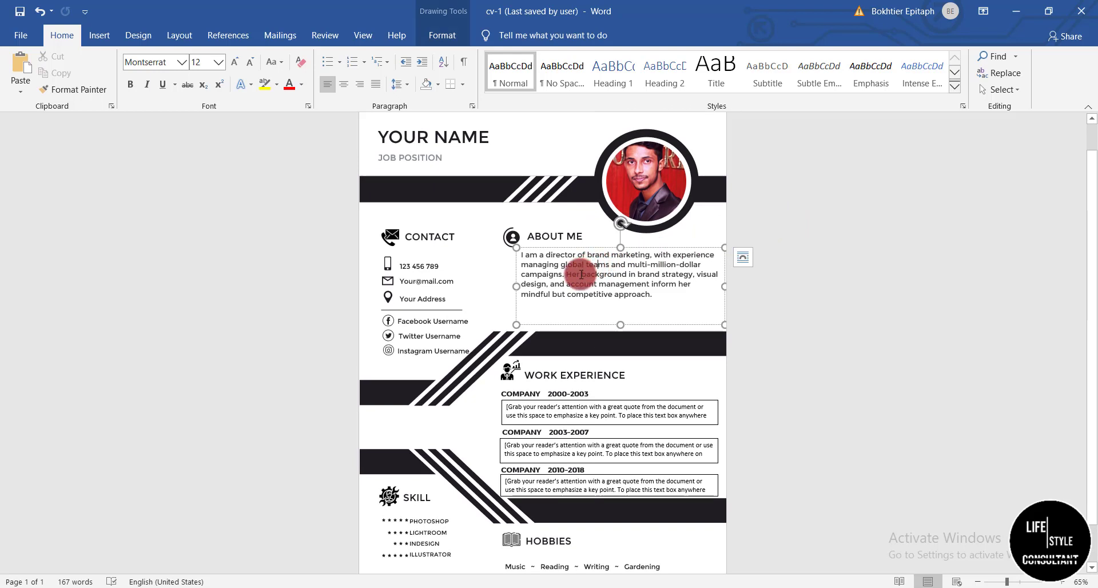
{"action": "scroll", "coordinate": [581, 275], "scroll_direction": "down", "scroll_amount": 2}
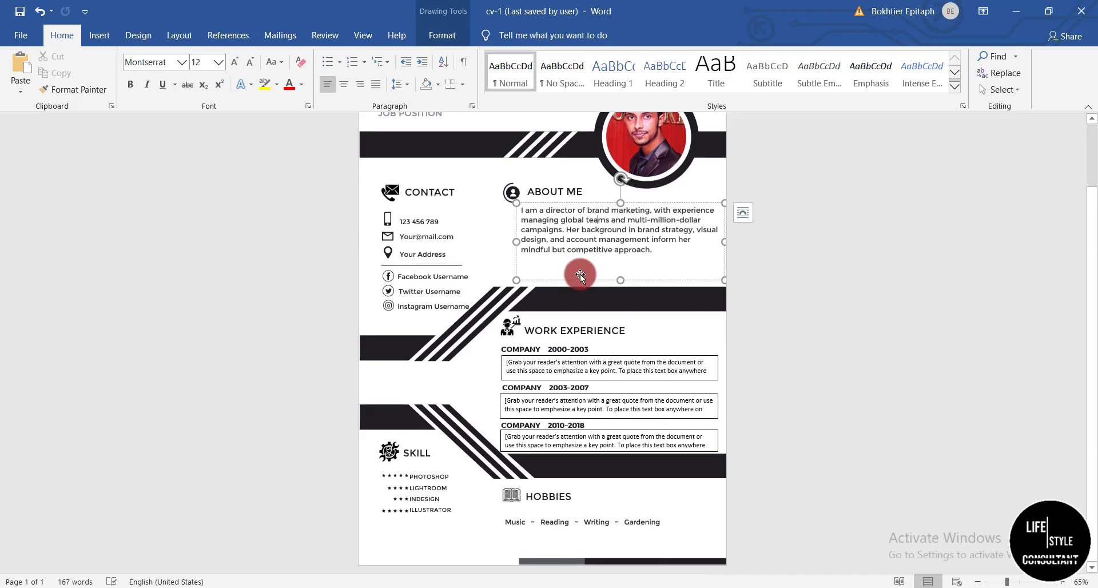
{"action": "scroll", "coordinate": [601, 268], "scroll_direction": "up", "scroll_amount": 3}
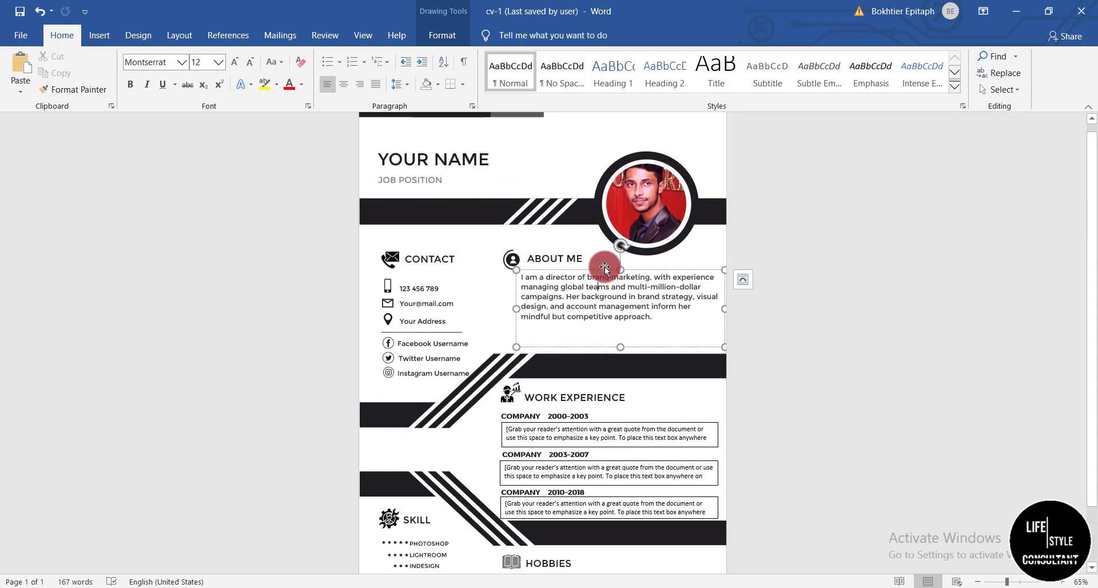
{"action": "key", "text": "alt+Tab"}
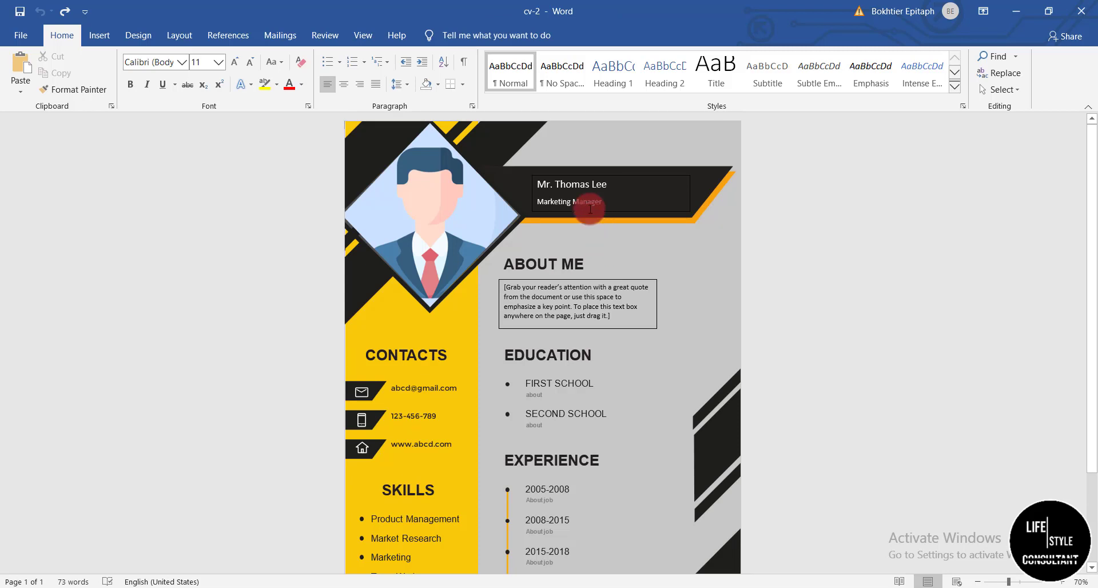
Select the cv-2 placeholder avatar picture beside the name heading.
{"action": "left_click", "coordinate": [621, 189]}
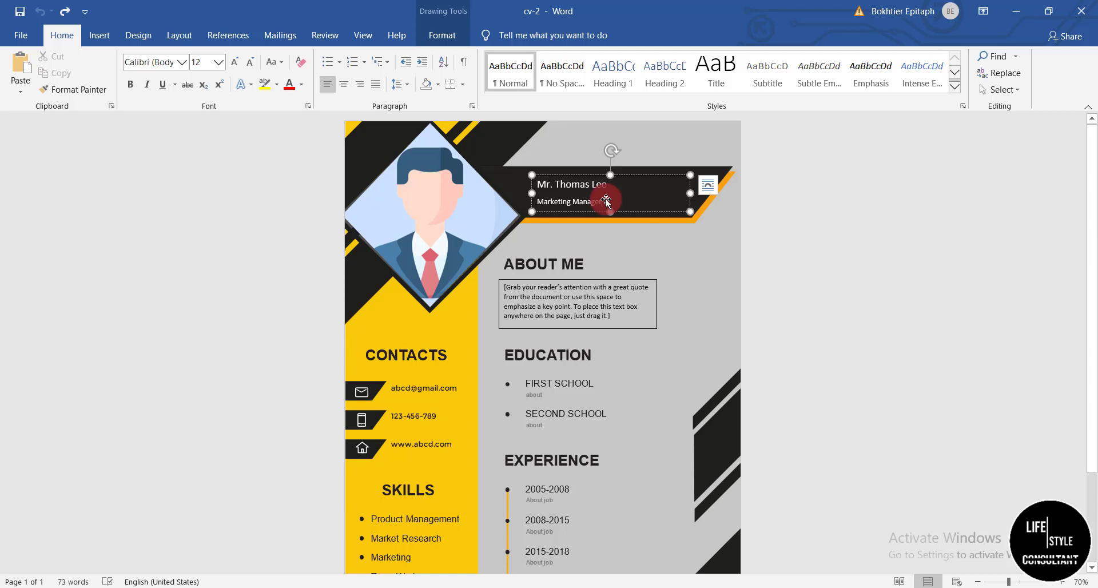
{"action": "left_click", "coordinate": [442, 238]}
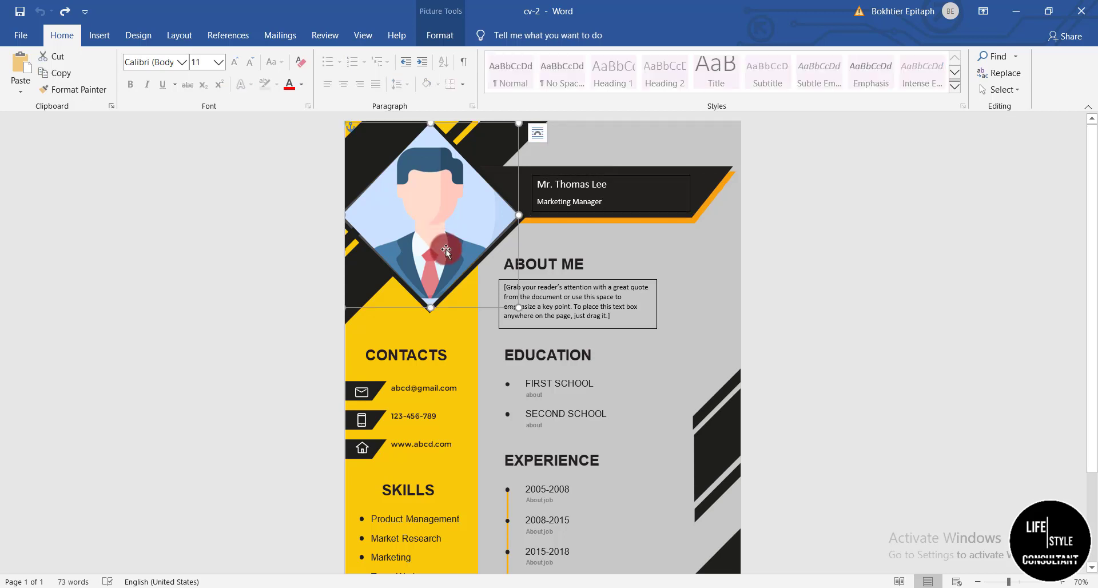
Swap the cv-2 diamond-frame avatar for the '1490 crop' photo from file.
{"action": "right_click", "coordinate": [446, 249]}
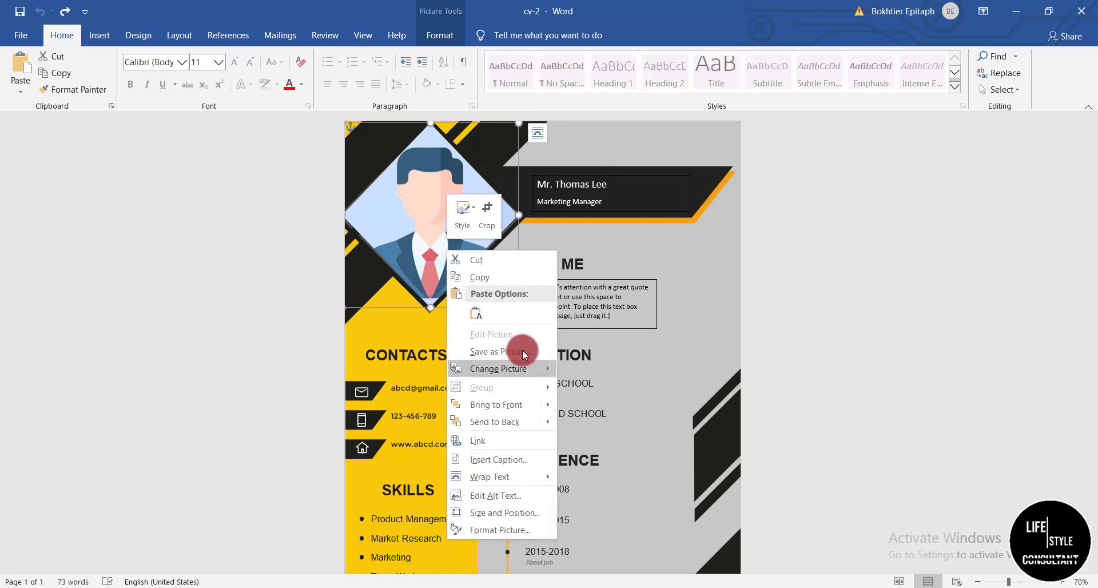
{"action": "mouse_move", "coordinate": [523, 366]}
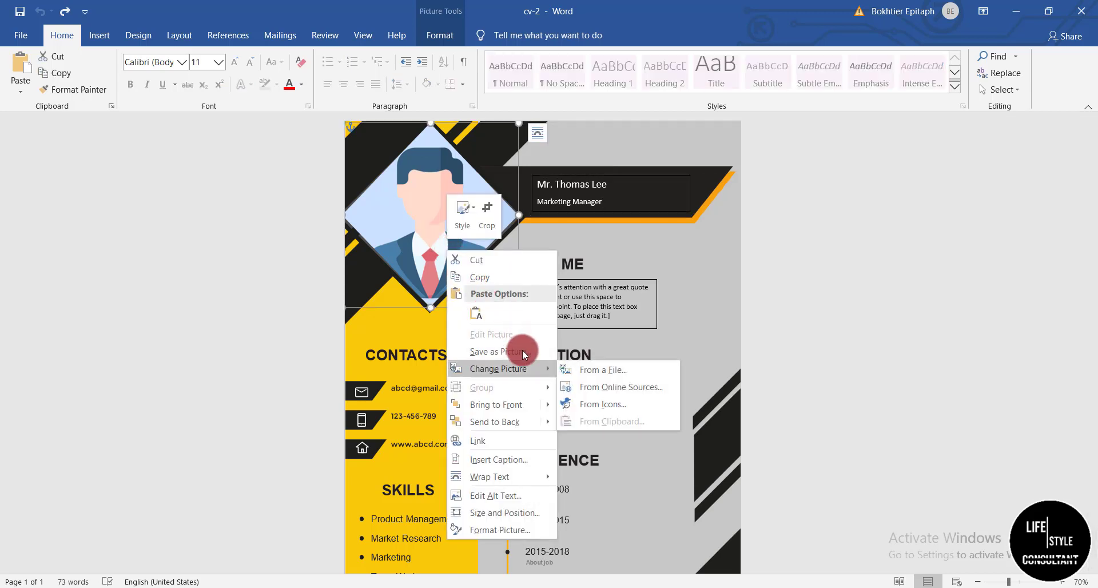
{"action": "left_click", "coordinate": [601, 369]}
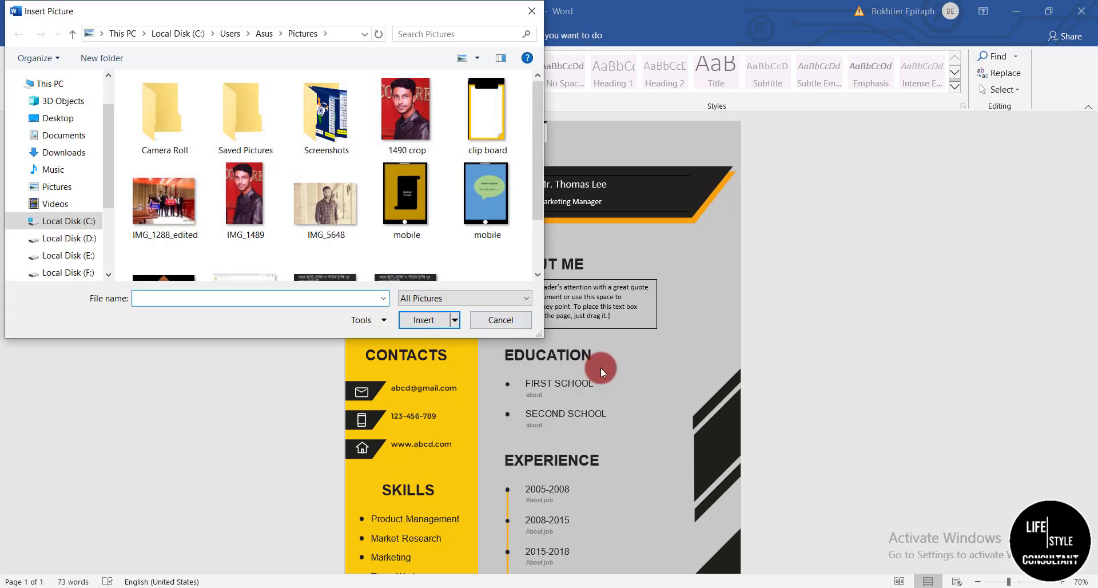
{"action": "left_click", "coordinate": [417, 125]}
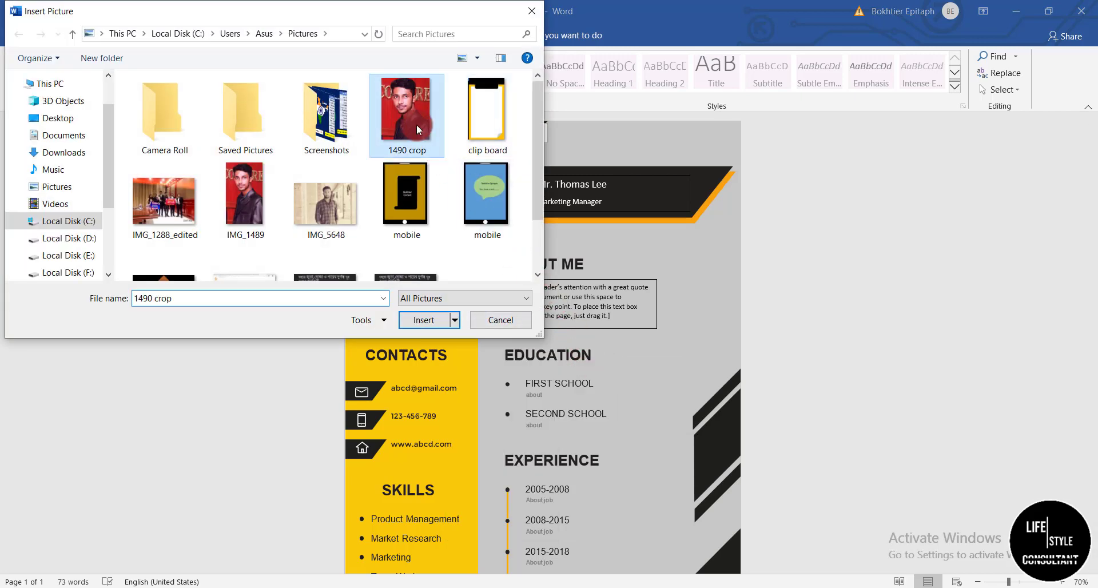
{"action": "left_click", "coordinate": [424, 320]}
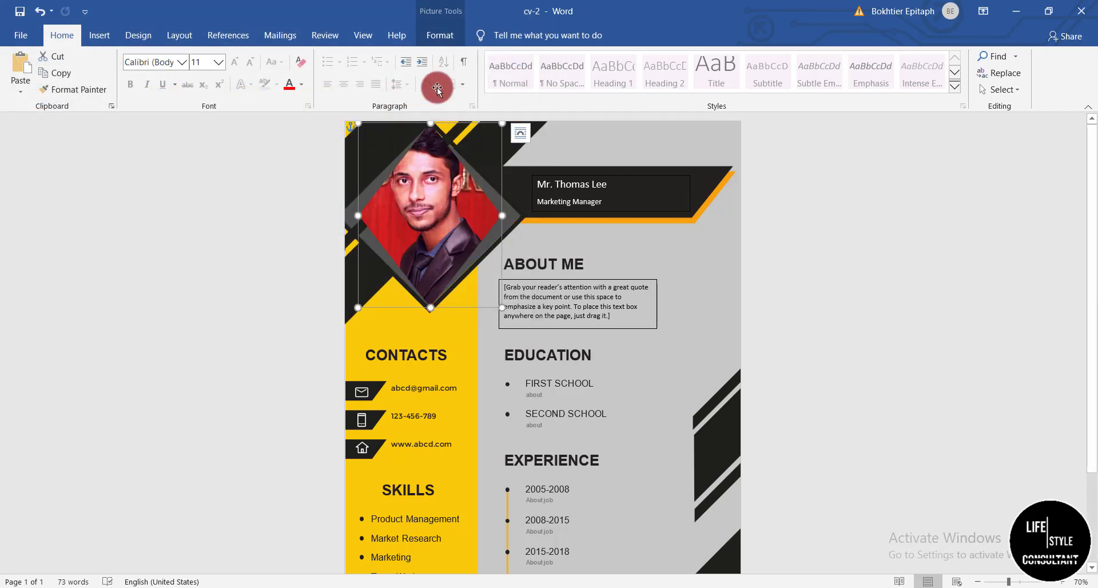
In the photo's Size settings, unlock aspect ratio and change width from 2.98 to 3.67 inches.
{"action": "left_click", "coordinate": [439, 36]}
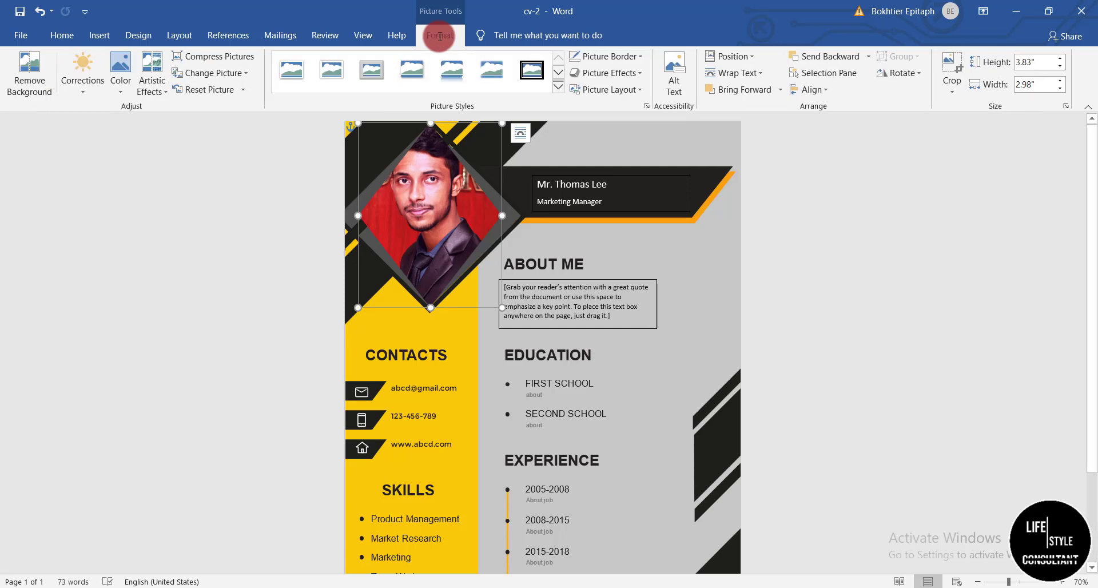
{"action": "left_click", "coordinate": [1066, 108]}
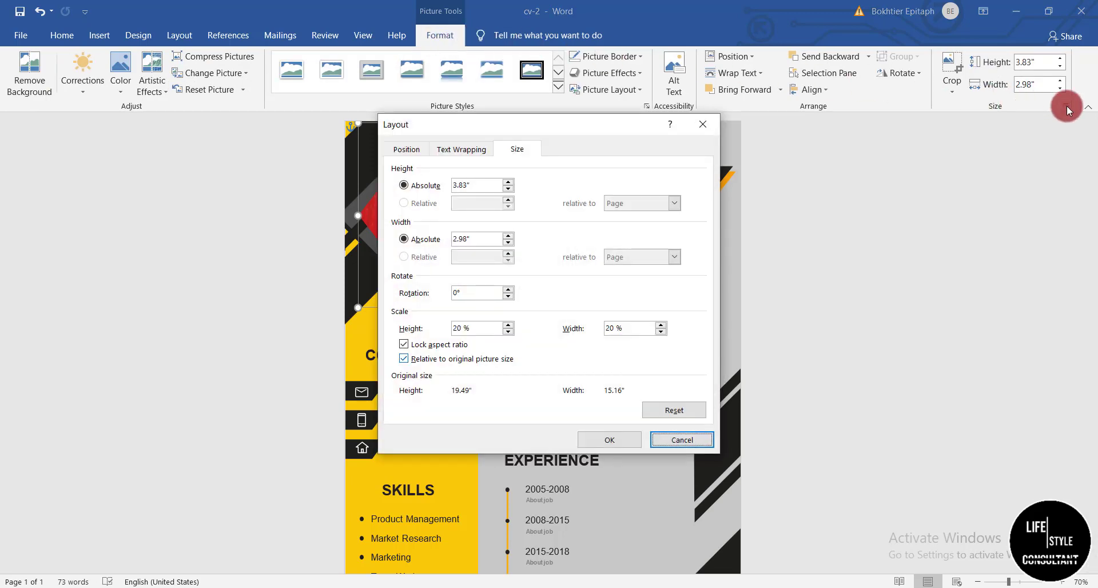
{"action": "left_click", "coordinate": [411, 343]}
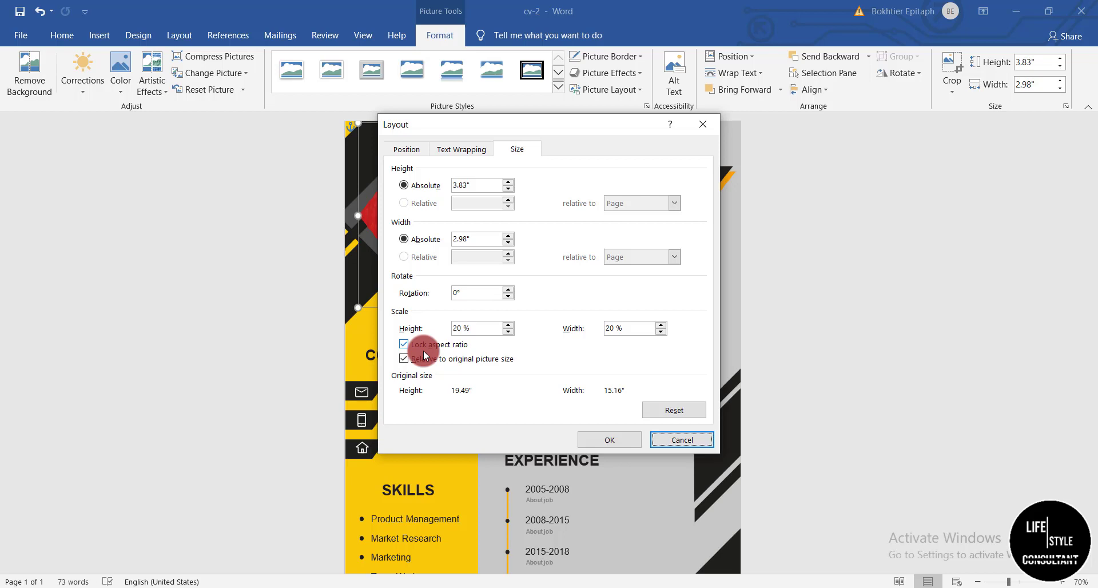
{"action": "left_click", "coordinate": [404, 344]}
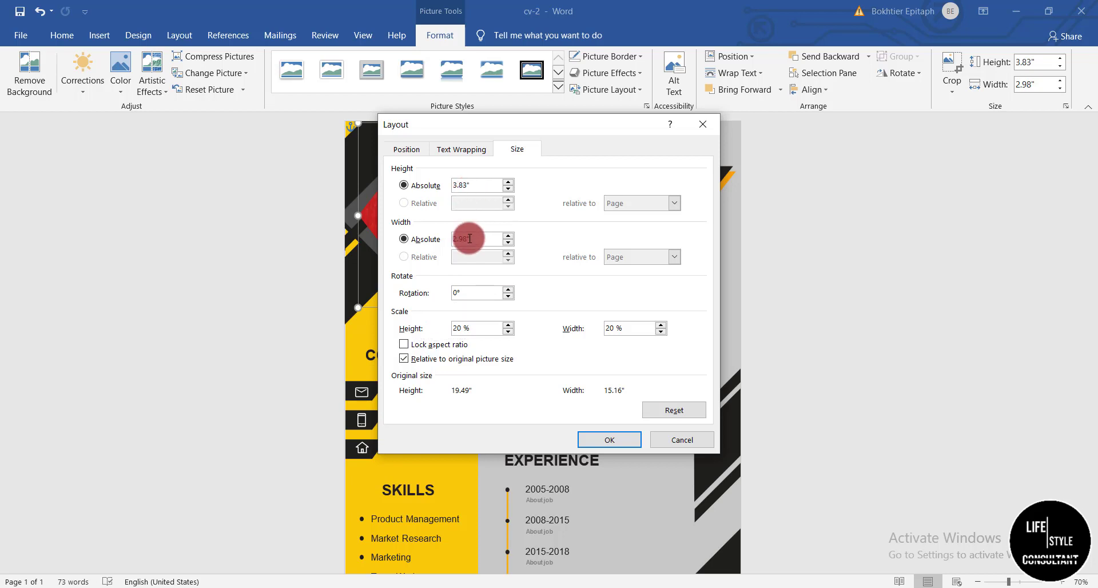
{"action": "left_click_drag", "start_coordinate": [470, 238], "coordinate": [453, 238]}
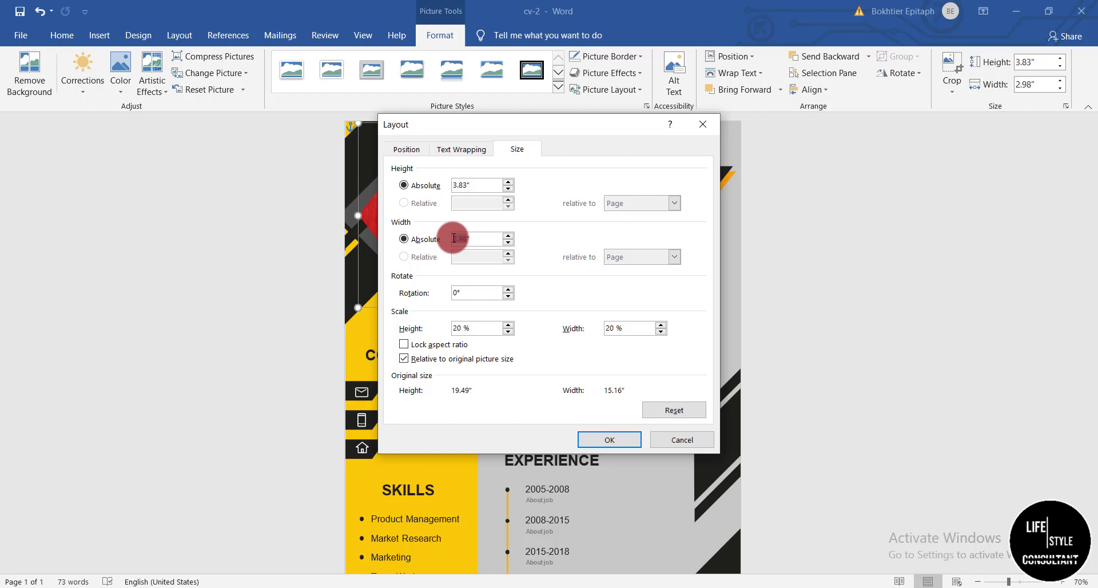
{"action": "key", "text": "BackSpace"}
{"action": "type", "text": "3.67"}
Apply the 3.67-inch width and nudge the photo left and down within the diamond.
{"action": "left_click", "coordinate": [610, 440]}
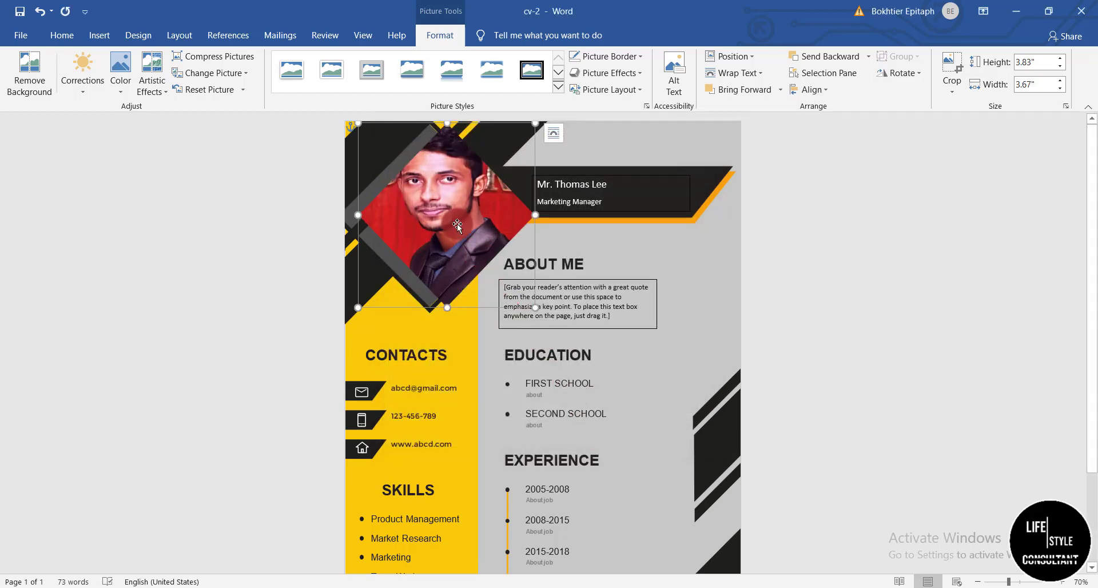
{"action": "key", "text": "Left"}
{"action": "key", "text": "Left"}
{"action": "key", "text": "Left"}
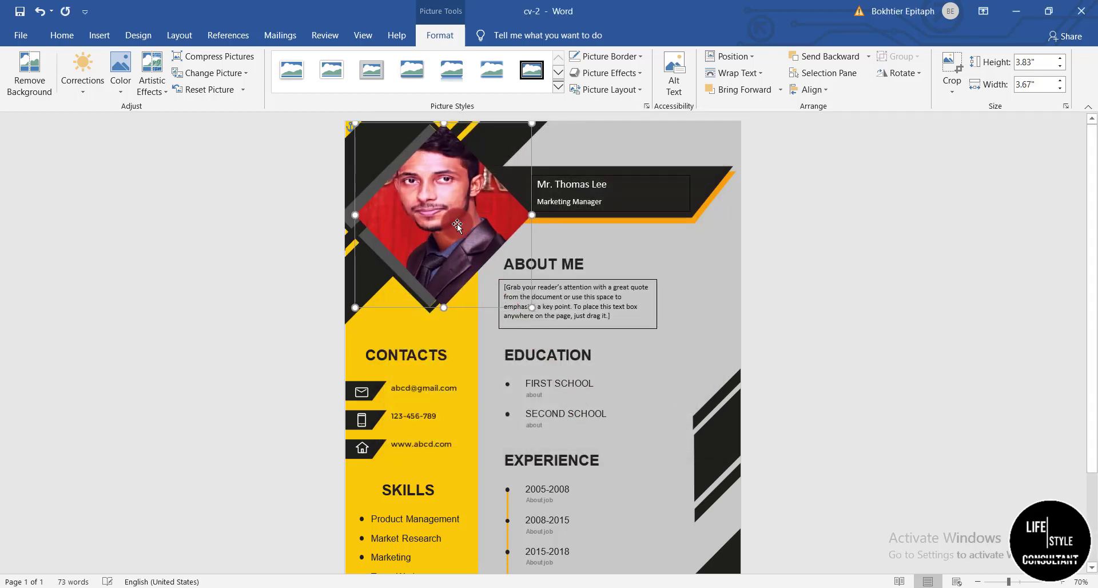
{"action": "key", "text": "Left"}
{"action": "key", "text": "Left"}
{"action": "key", "text": "Left"}
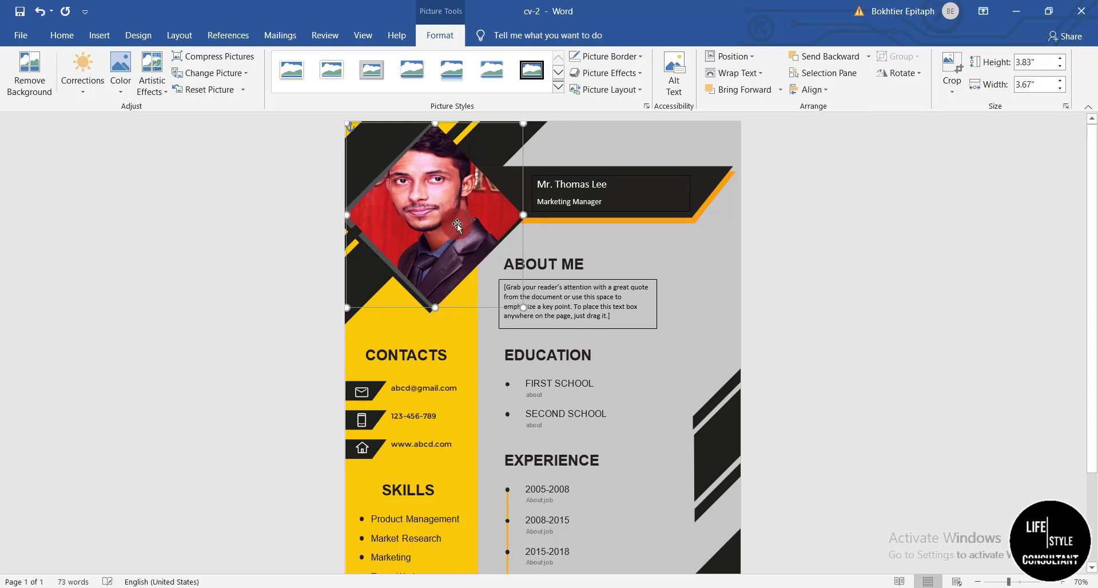
{"action": "key", "text": "Left"}
{"action": "key", "text": "Left"}
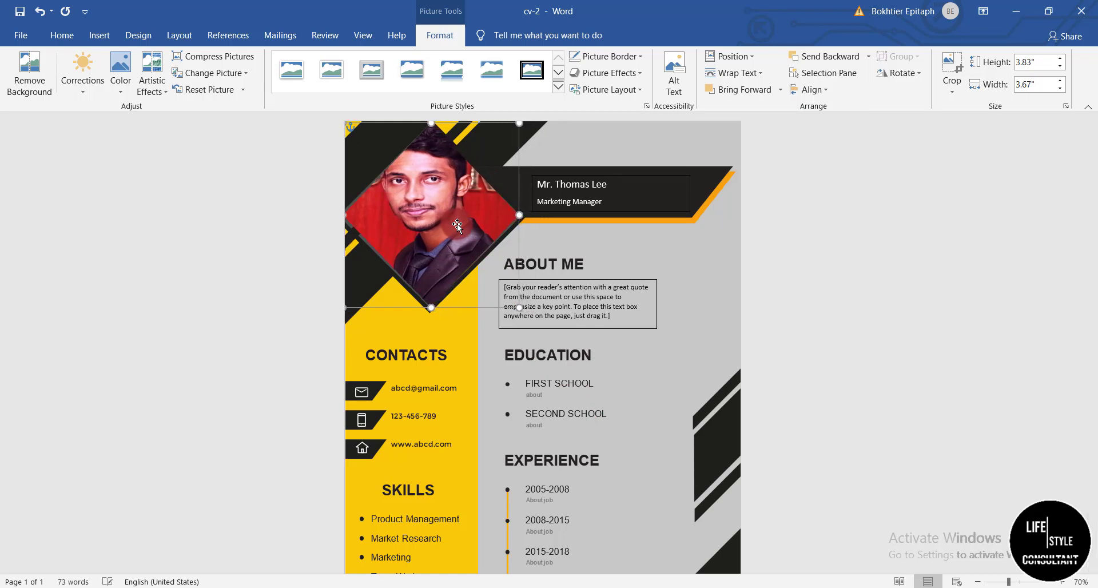
{"action": "key", "text": "Down"}
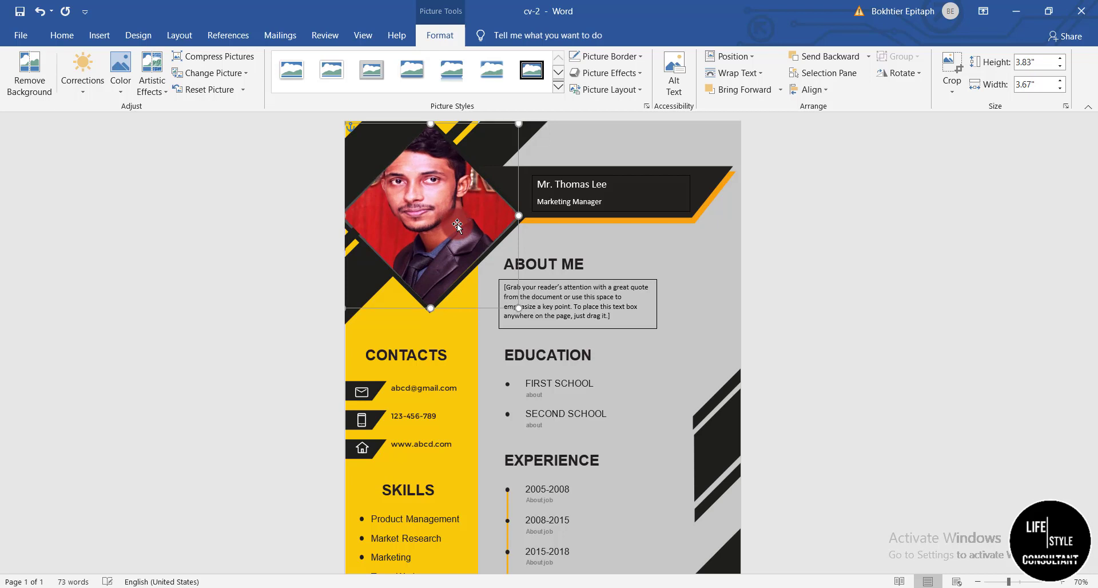
{"action": "key", "text": "Down"}
{"action": "key", "text": "Left"}
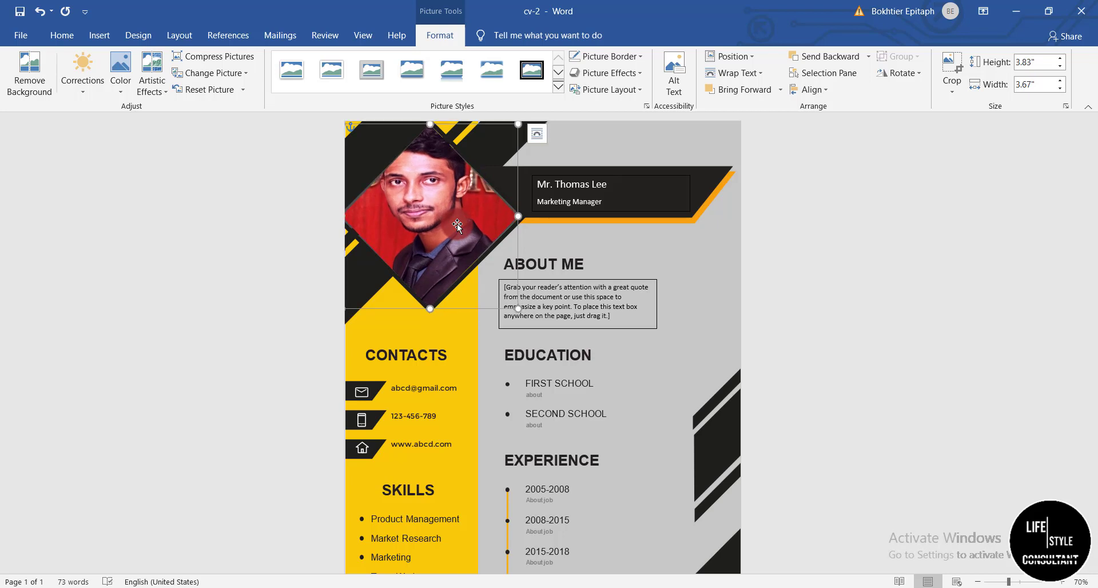
{"action": "key", "text": "Right"}
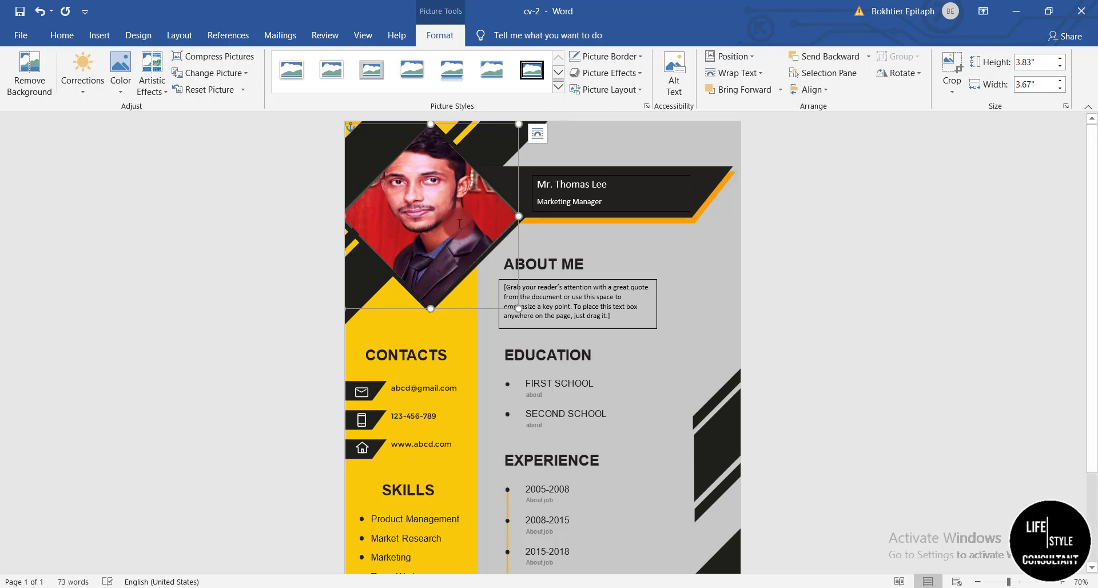
Crop the photo to fill the diamond frame and finish cropping.
{"action": "left_click", "coordinate": [955, 92]}
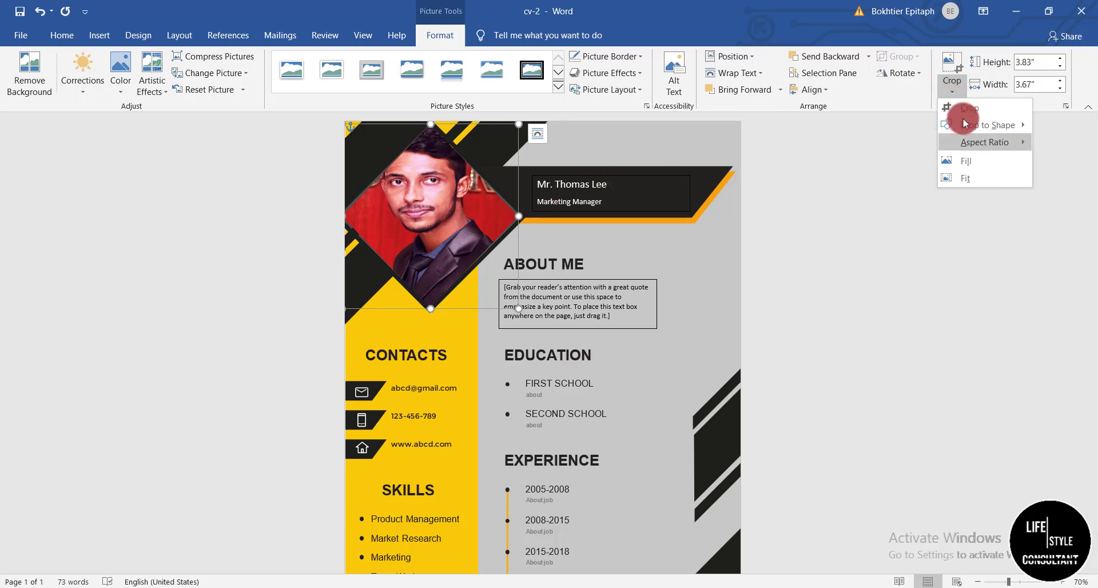
{"action": "left_click", "coordinate": [974, 164]}
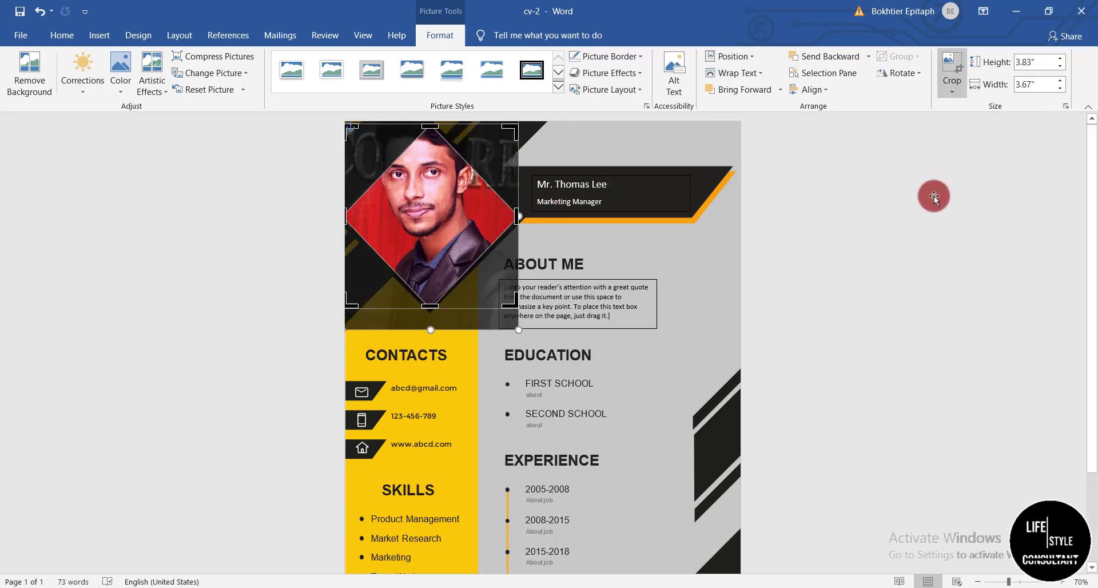
{"action": "left_click", "coordinate": [869, 256]}
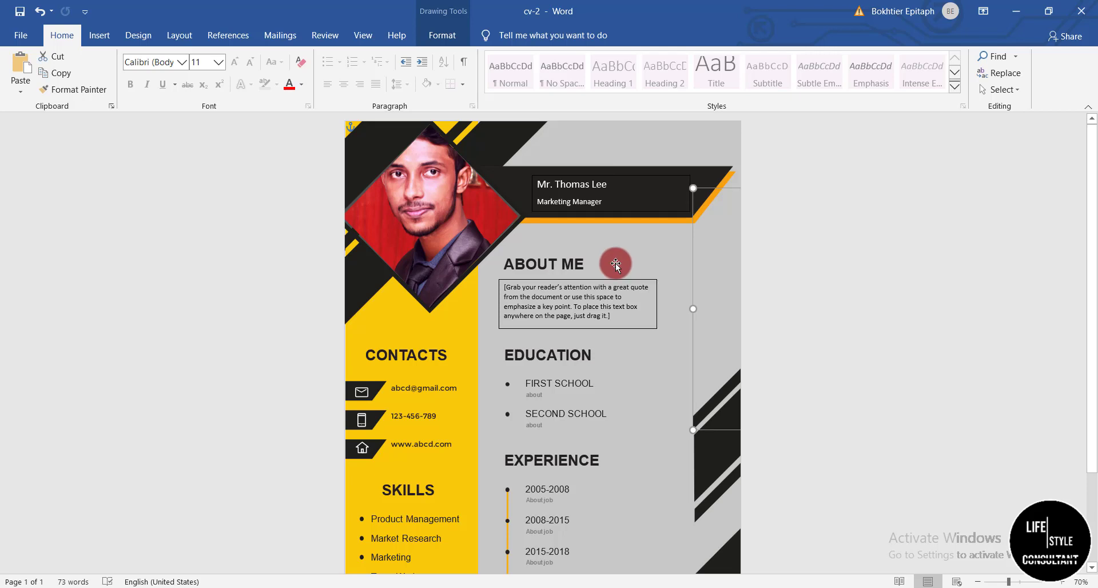
Check the cv-2 FIRST SCHOOL and contacts text boxes, then switch to the cv-3 résumé.
{"action": "scroll", "coordinate": [616, 264], "scroll_direction": "down", "scroll_amount": 3}
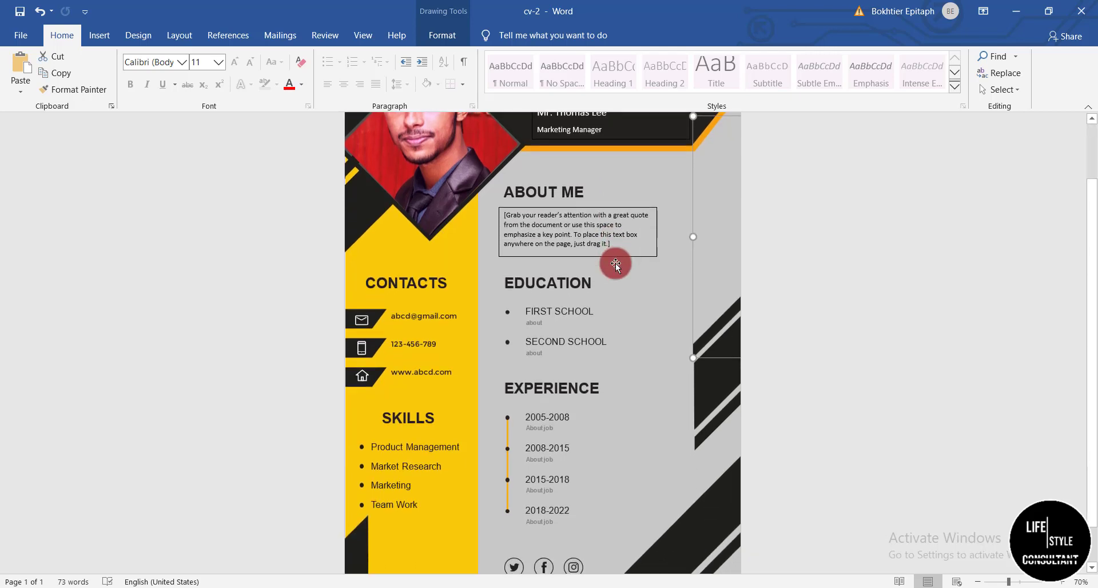
{"action": "left_click", "coordinate": [540, 322]}
{"action": "left_click", "coordinate": [593, 310]}
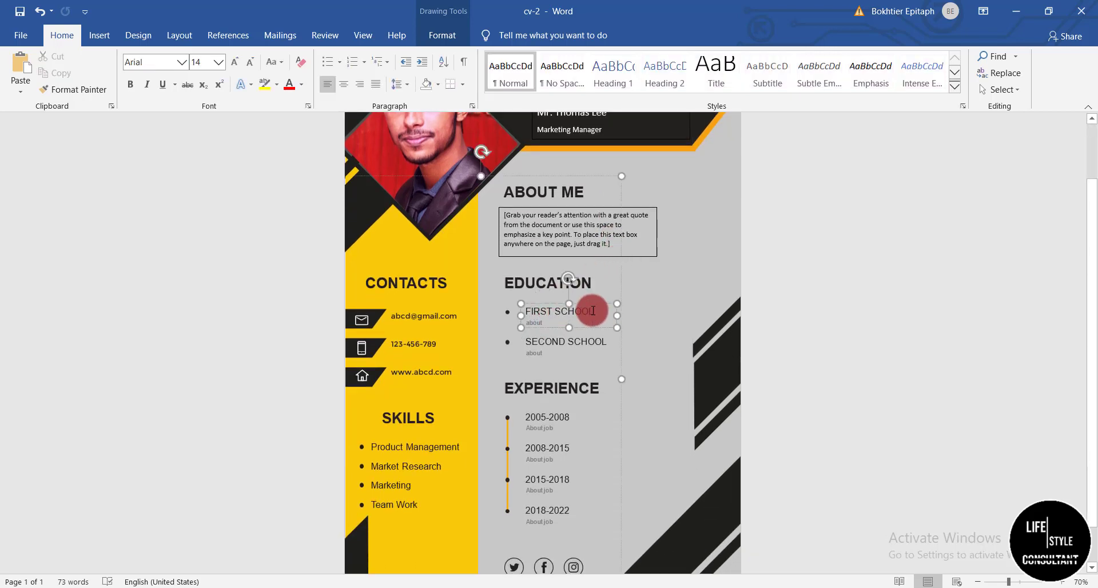
{"action": "left_click", "coordinate": [544, 321]}
{"action": "scroll", "coordinate": [544, 322], "scroll_direction": "down", "scroll_amount": 2}
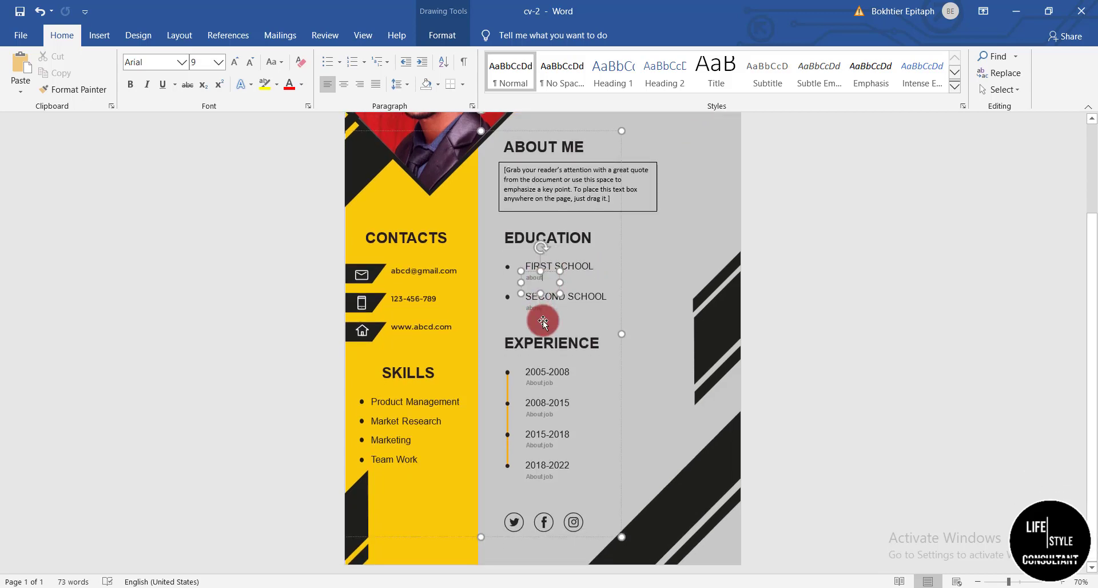
{"action": "scroll", "coordinate": [543, 317], "scroll_direction": "up", "scroll_amount": 1}
{"action": "left_click", "coordinate": [425, 314]}
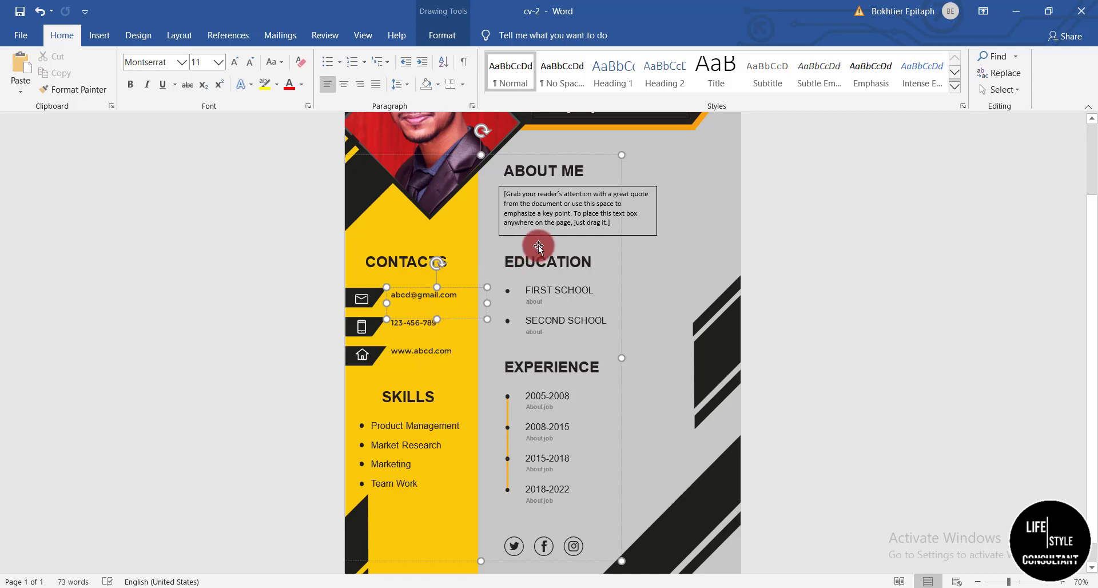
{"action": "key", "text": "alt+Tab"}
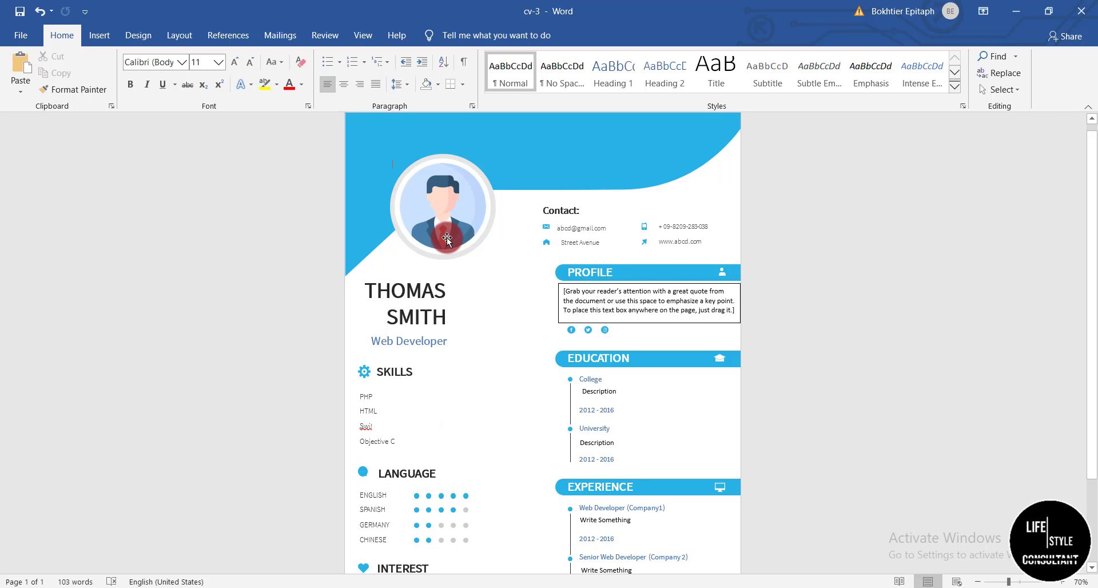
Select the placeholder avatar picture at the top of cv-3 rather than the Contact text boxes.
{"action": "left_click", "coordinate": [568, 211]}
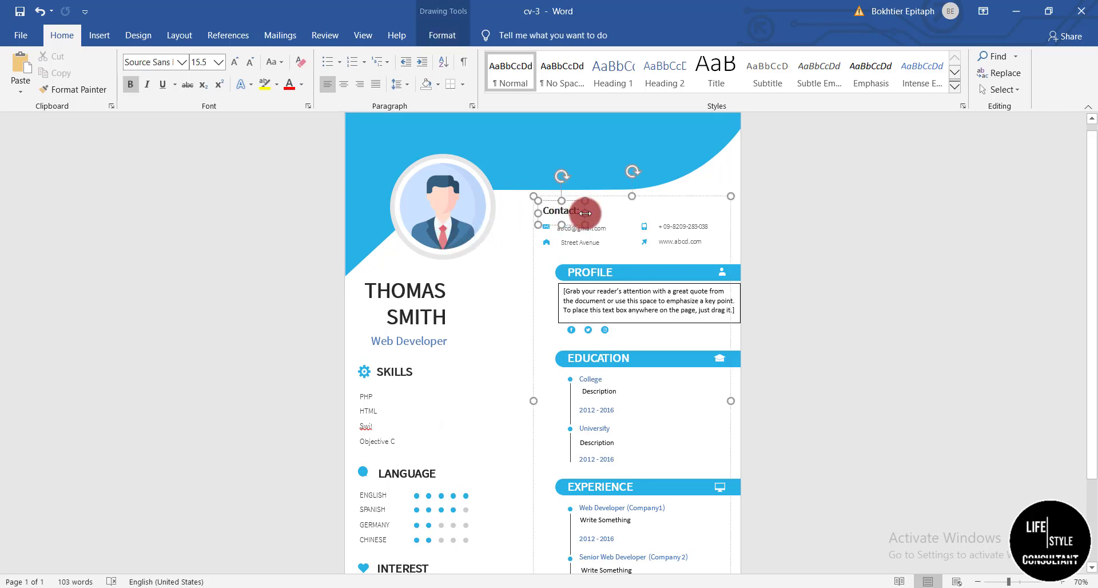
{"action": "left_click", "coordinate": [583, 239]}
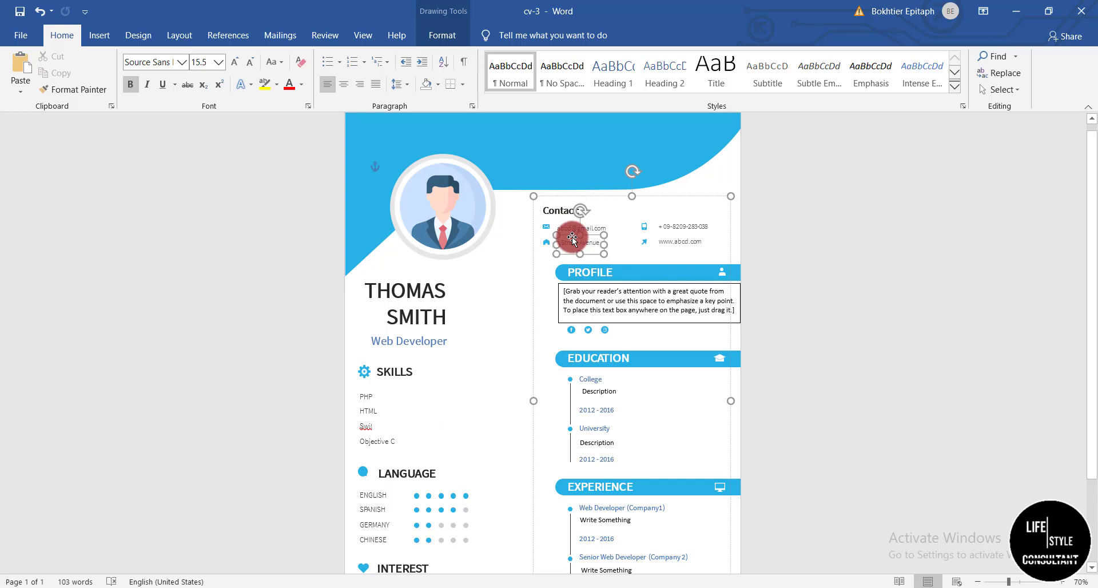
{"action": "left_click", "coordinate": [601, 229]}
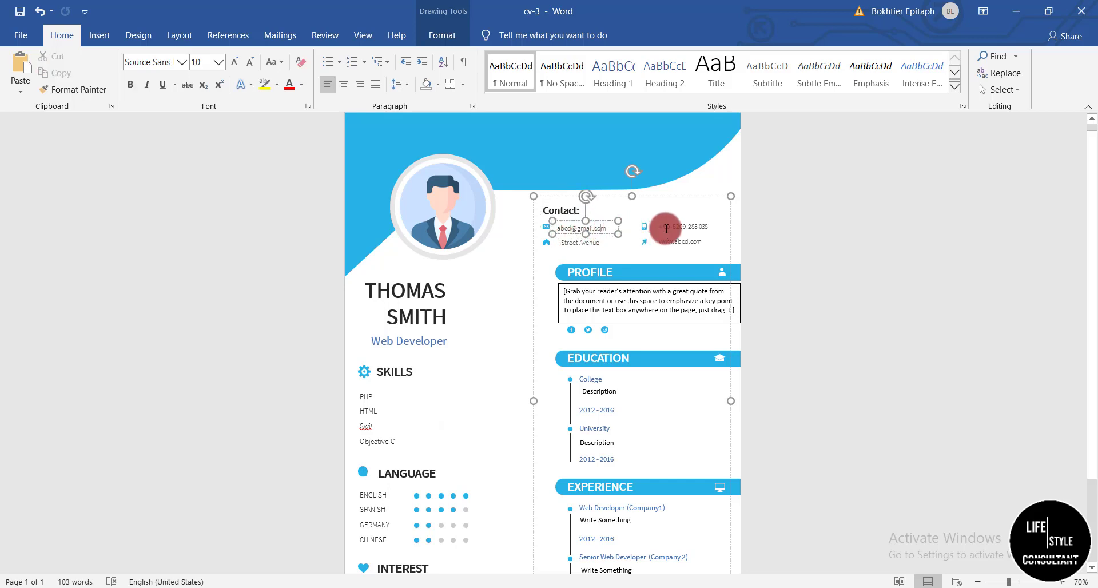
{"action": "left_click", "coordinate": [454, 218]}
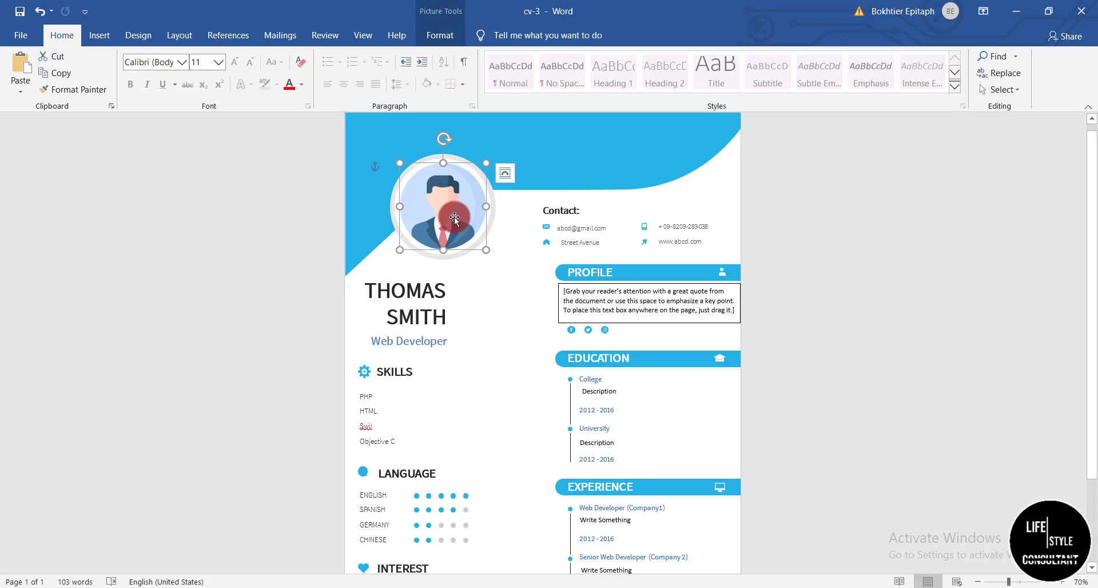
Replace the placeholder avatar with the 1490 crop photo from the Pictures folder.
{"action": "right_click", "coordinate": [454, 218]}
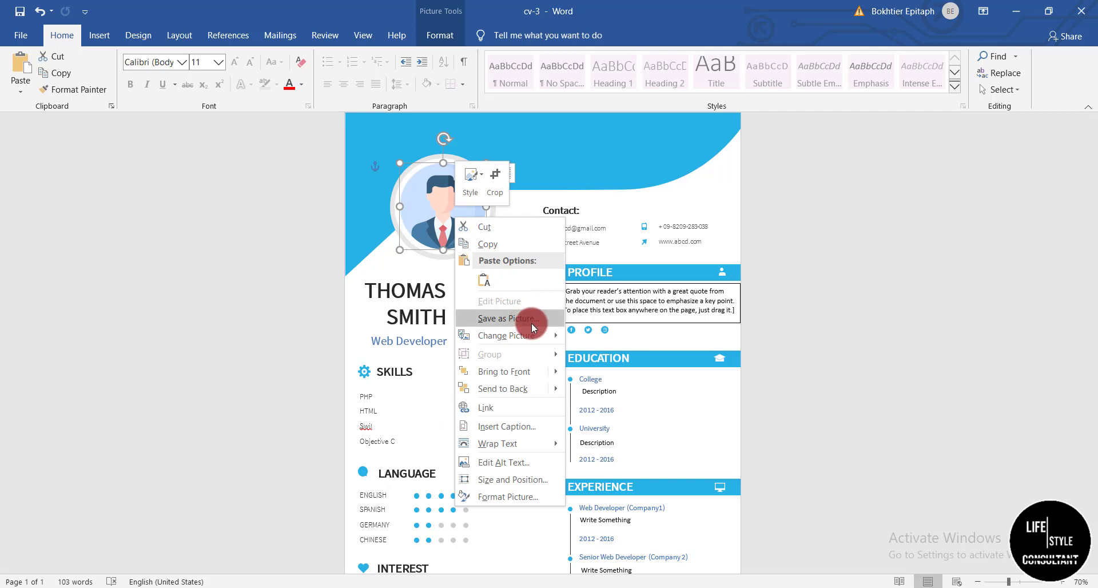
{"action": "mouse_move", "coordinate": [532, 329]}
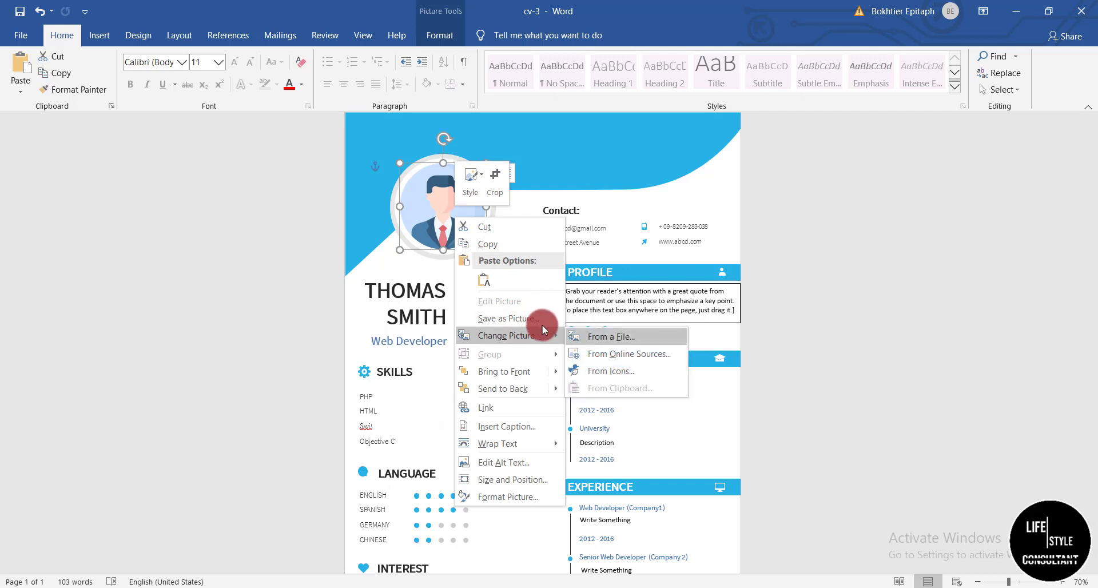
{"action": "left_click", "coordinate": [608, 336]}
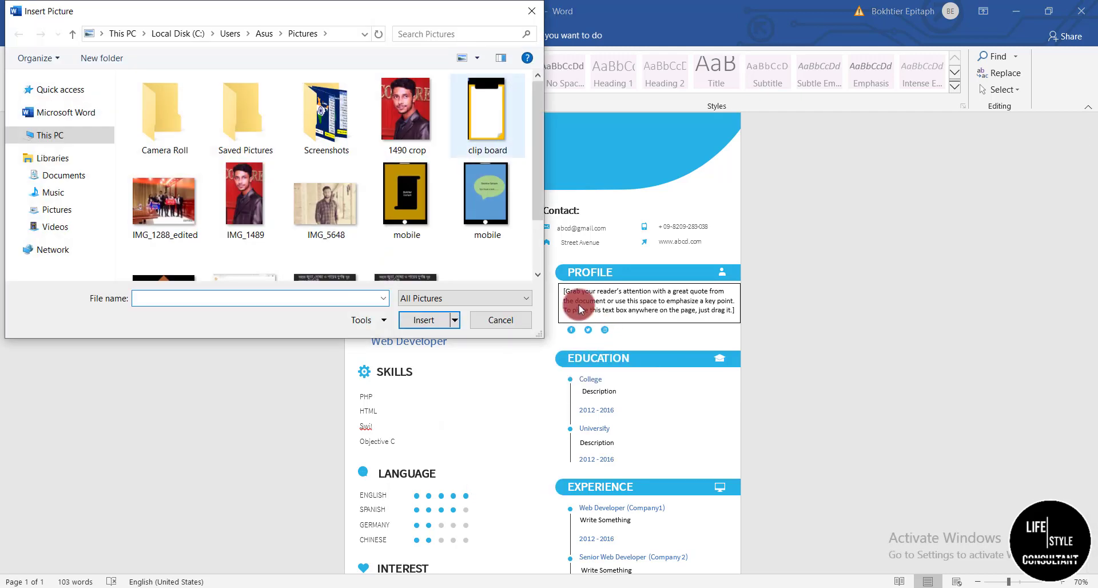
{"action": "left_click", "coordinate": [412, 119]}
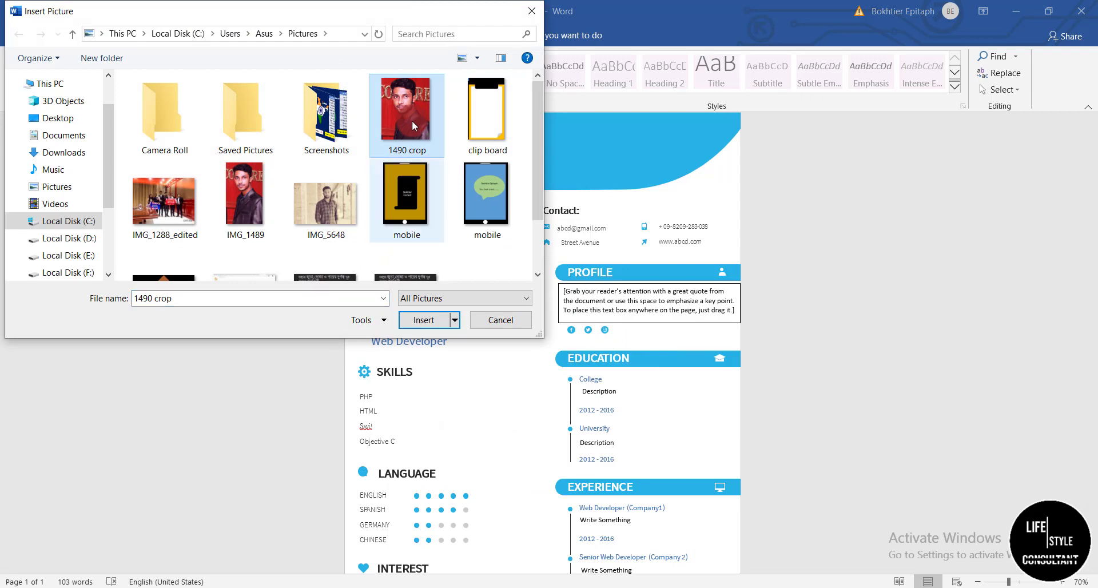
{"action": "left_click", "coordinate": [423, 319]}
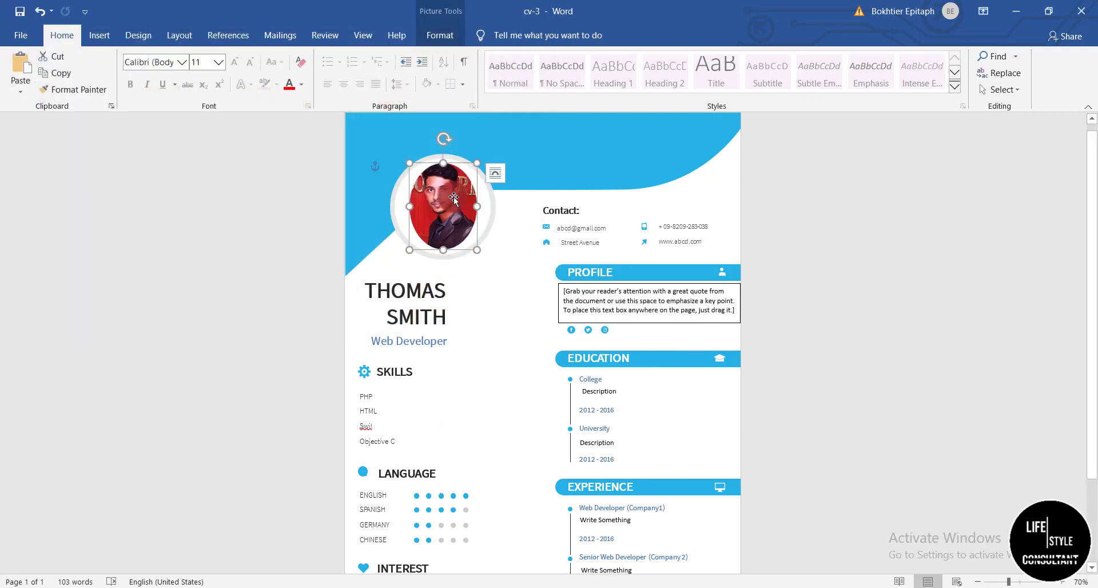
{"action": "left_click", "coordinate": [451, 32]}
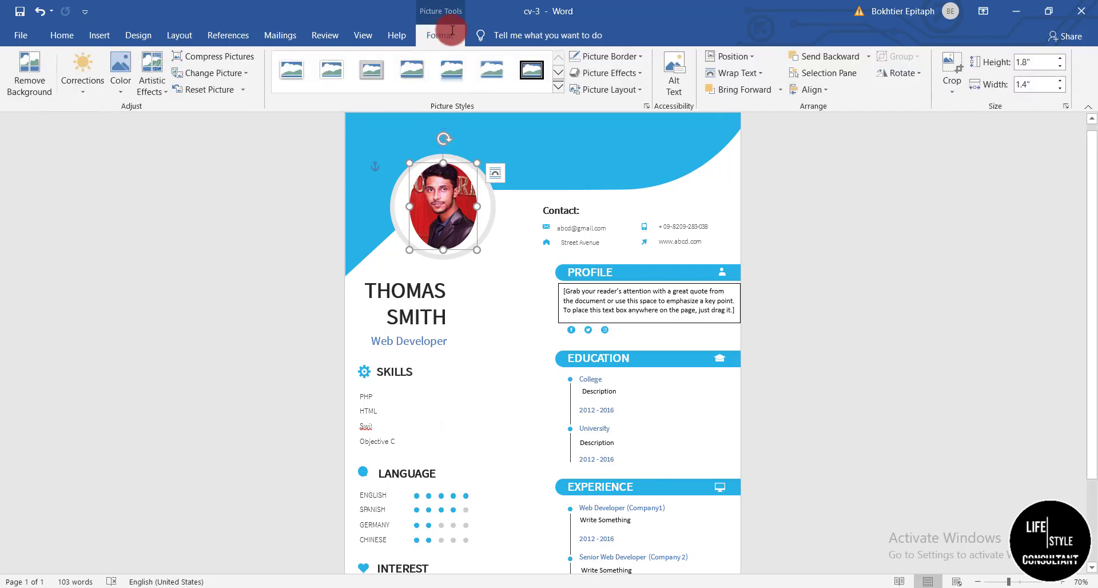
In the Size dialog, raise the photo's width from 1.4" to 1.8" for a 1.8" square.
{"action": "left_click", "coordinate": [1067, 105]}
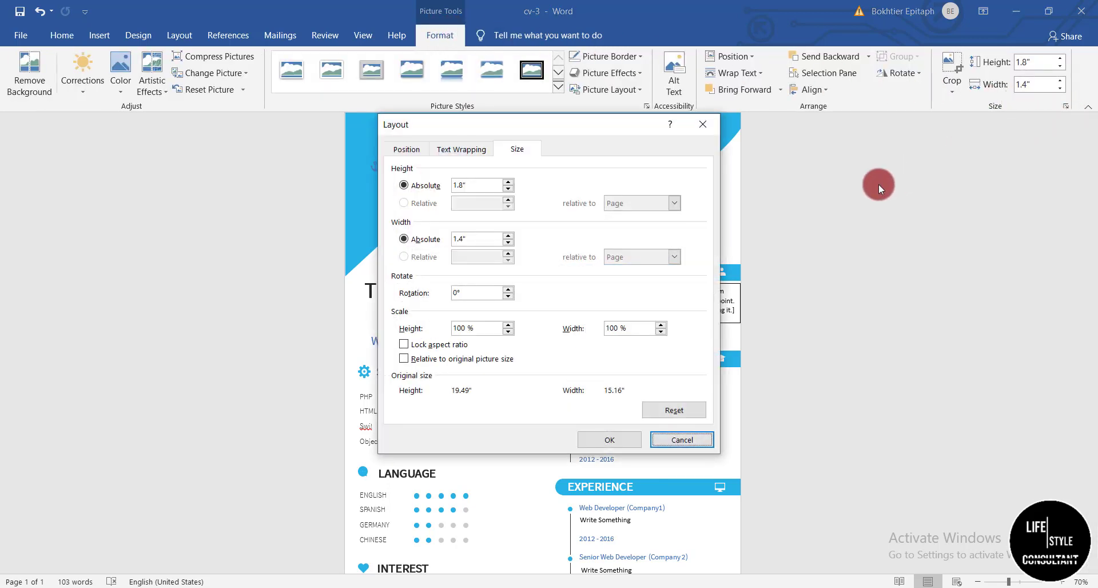
{"action": "key", "text": "Escape"}
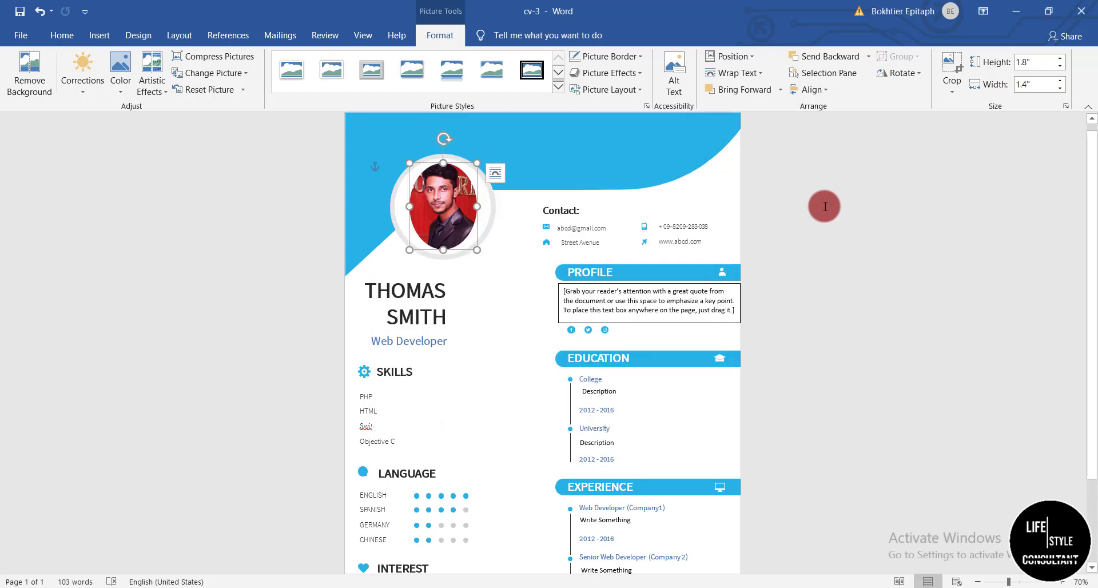
{"action": "left_click", "coordinate": [1066, 106]}
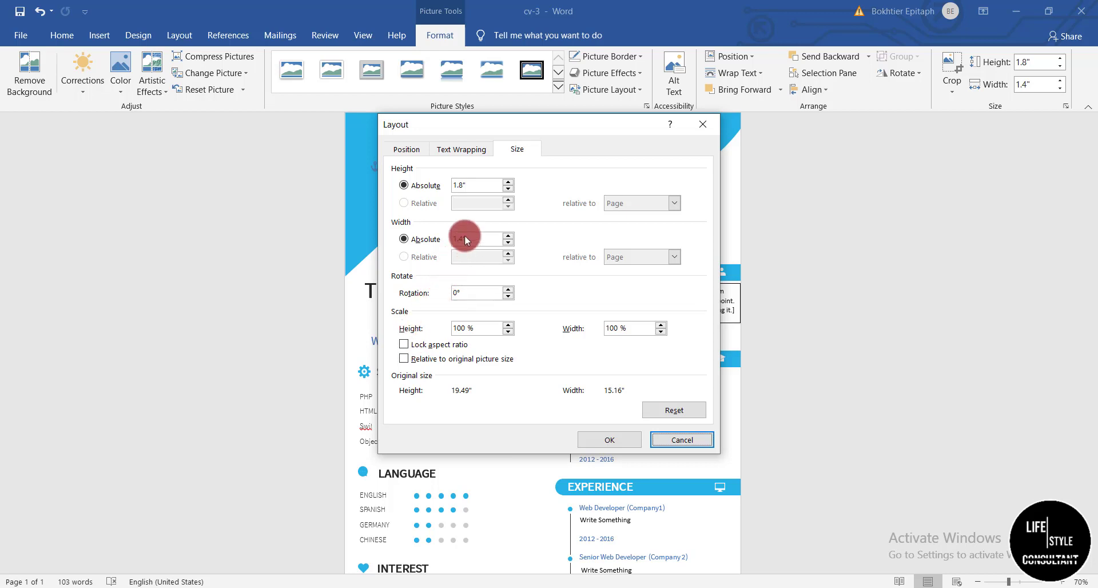
{"action": "left_click", "coordinate": [462, 186]}
{"action": "left_click", "coordinate": [472, 230]}
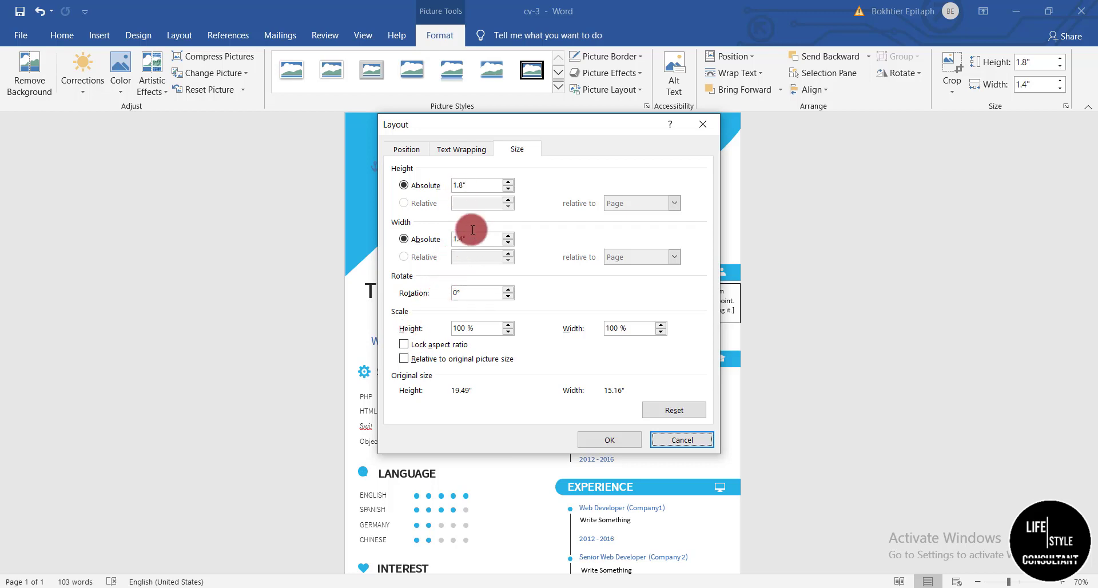
{"action": "left_click", "coordinate": [508, 236]}
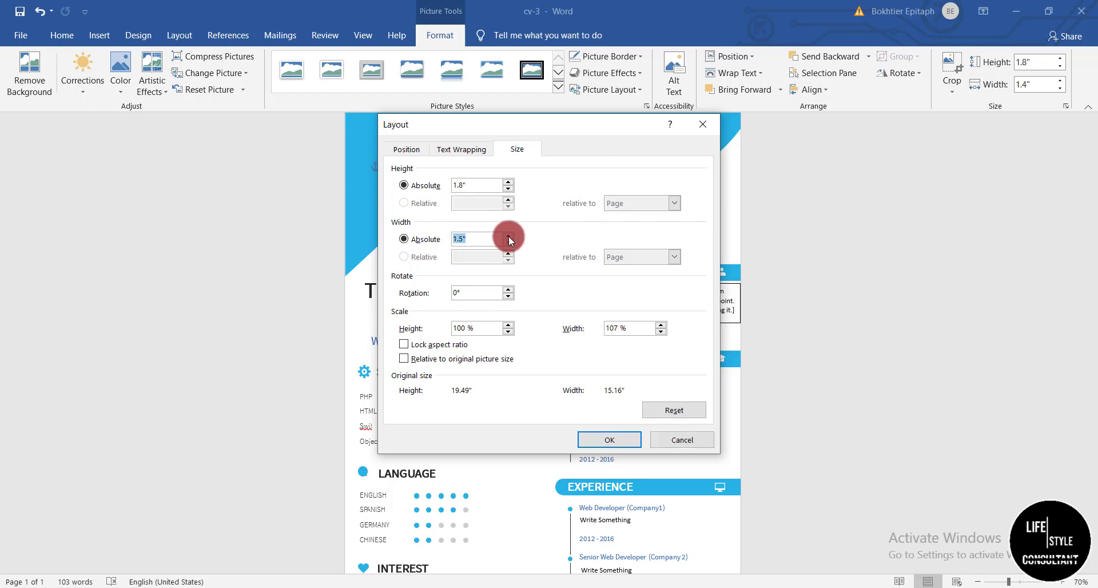
{"action": "left_click", "coordinate": [508, 236]}
{"action": "left_click", "coordinate": [508, 236]}
{"action": "left_click", "coordinate": [508, 235]}
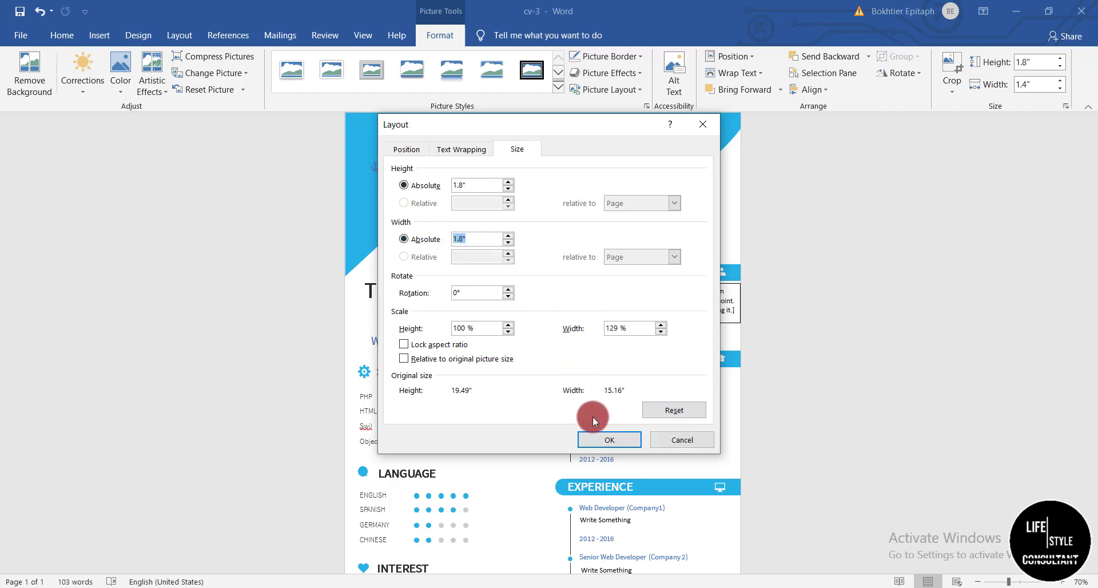
{"action": "left_click", "coordinate": [606, 440]}
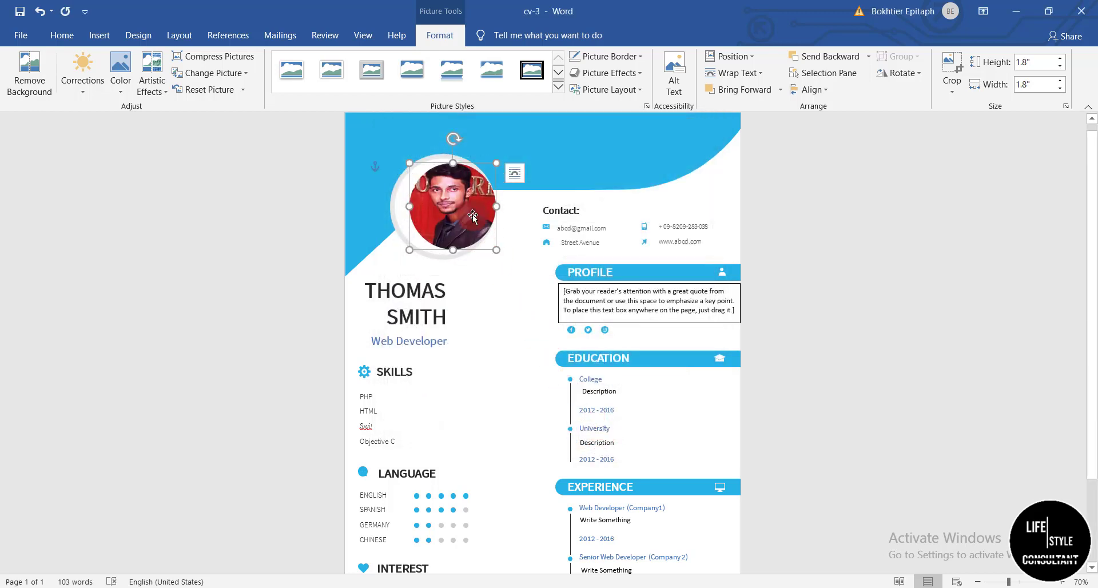
Nudge the photo left and right to centre it in the circular frame.
{"action": "key", "text": "Left"}
{"action": "key", "text": "Left"}
{"action": "key", "text": "Left"}
{"action": "key", "text": "Left"}
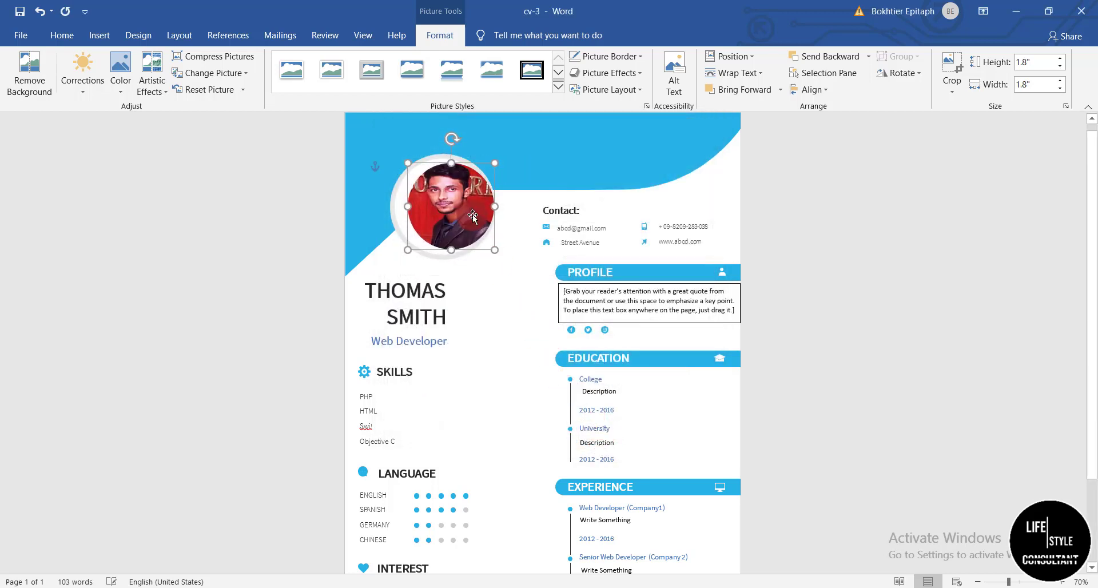
{"action": "key", "text": "Left"}
{"action": "key", "text": "Left"}
{"action": "key", "text": "Left"}
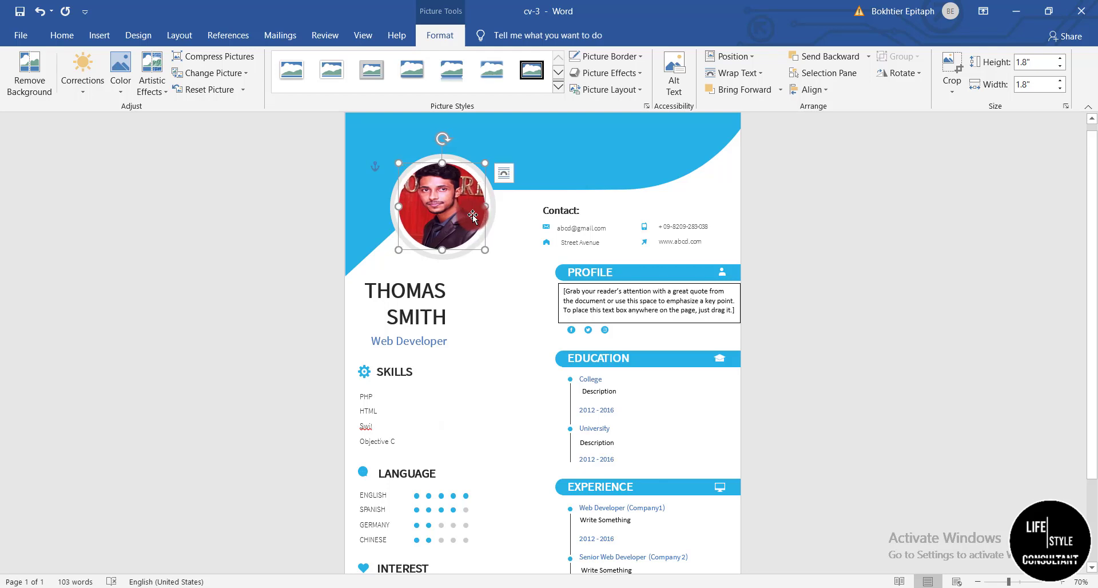
{"action": "key", "text": "Right"}
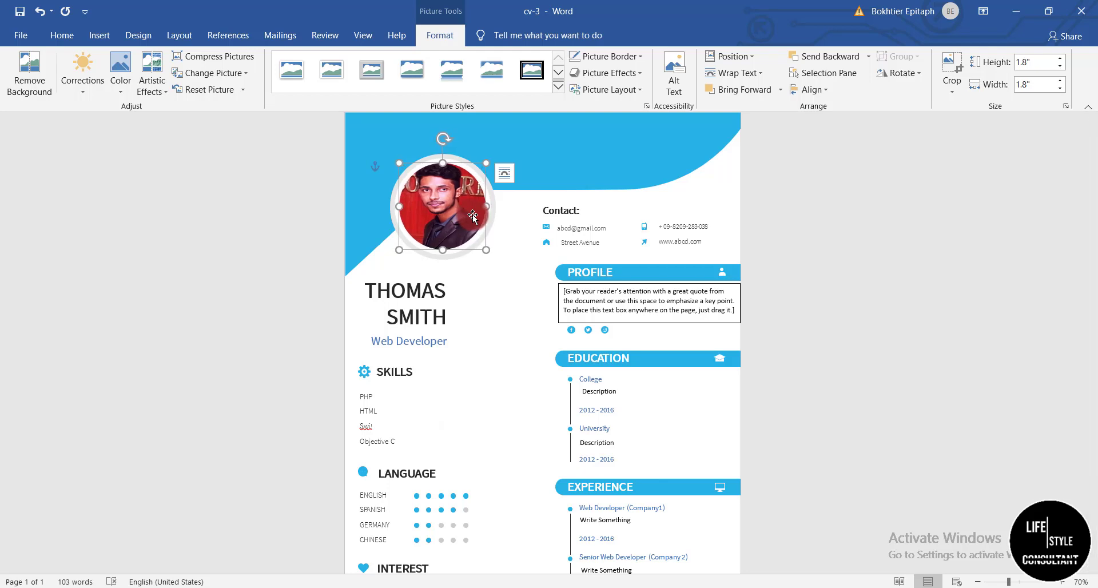
{"action": "key", "text": "Right"}
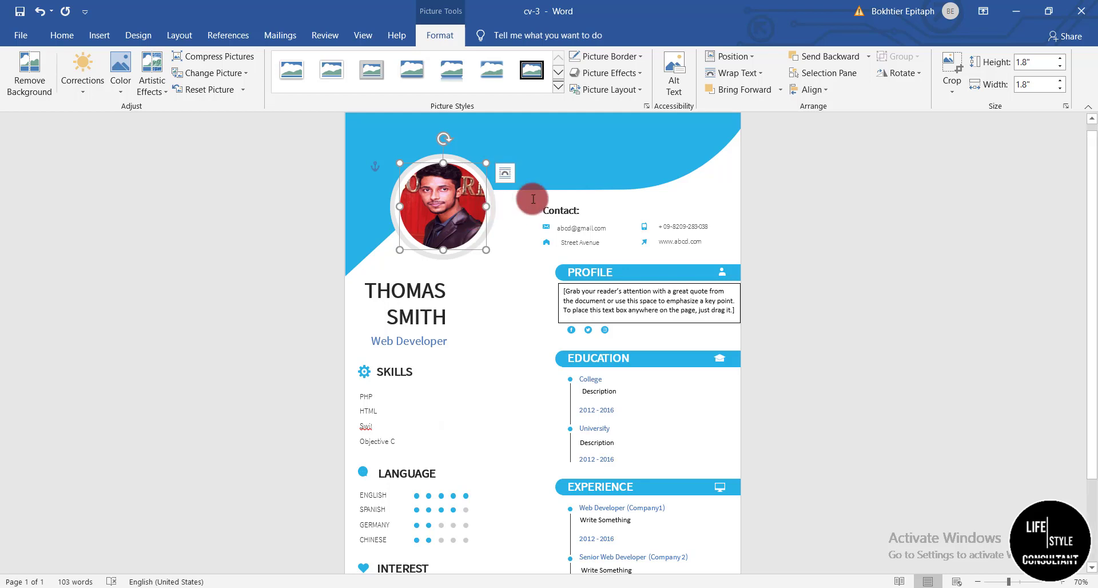
Crop the photo with Fill so it fills the round frame completely.
{"action": "left_click", "coordinate": [950, 89]}
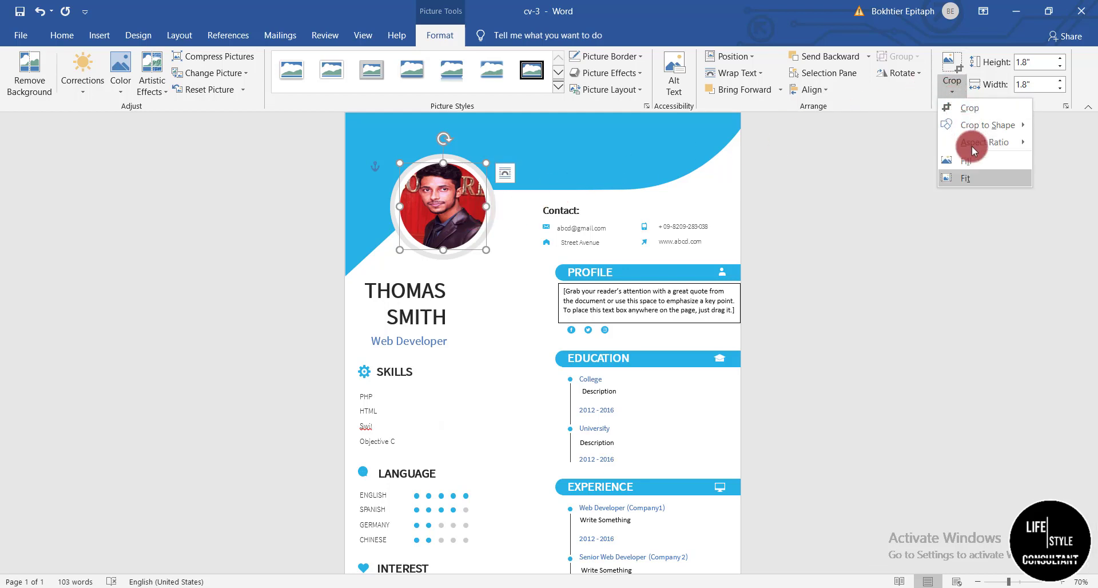
{"action": "left_click", "coordinate": [979, 166]}
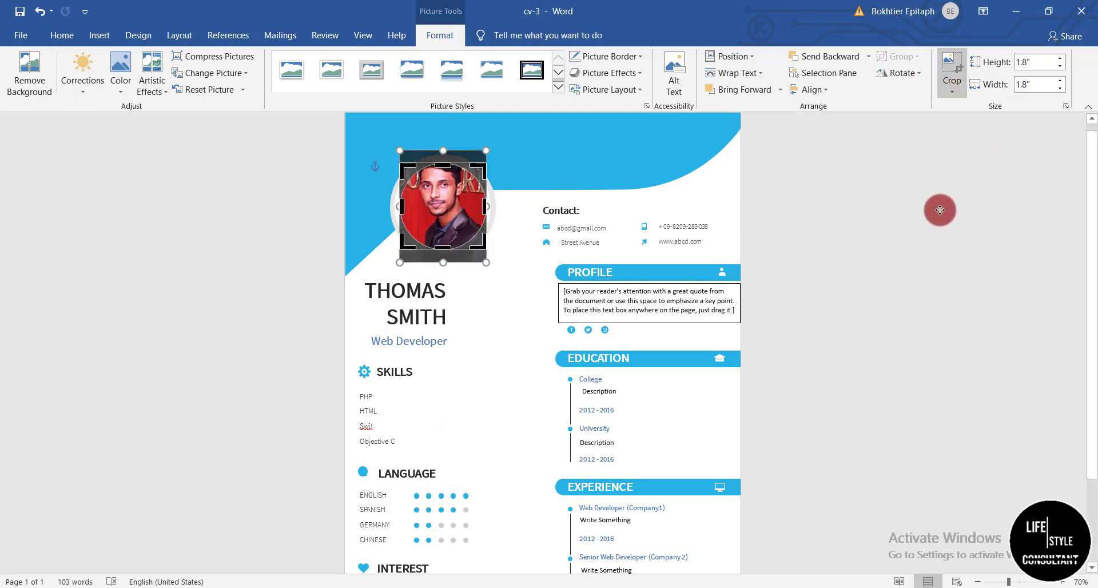
{"action": "left_click", "coordinate": [891, 271]}
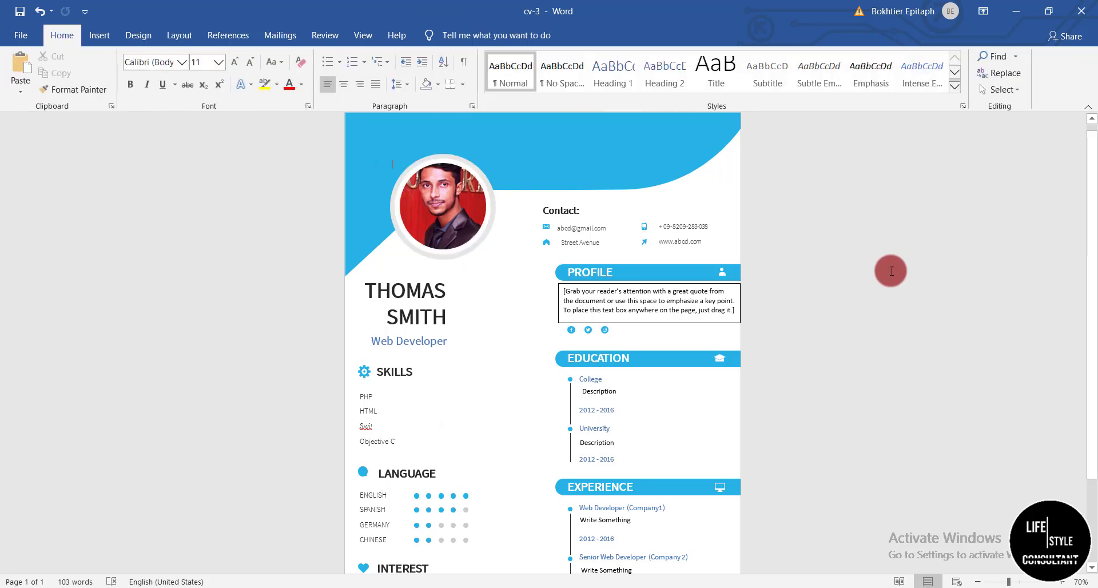
{"action": "scroll", "coordinate": [891, 271], "scroll_direction": "down", "scroll_amount": 3}
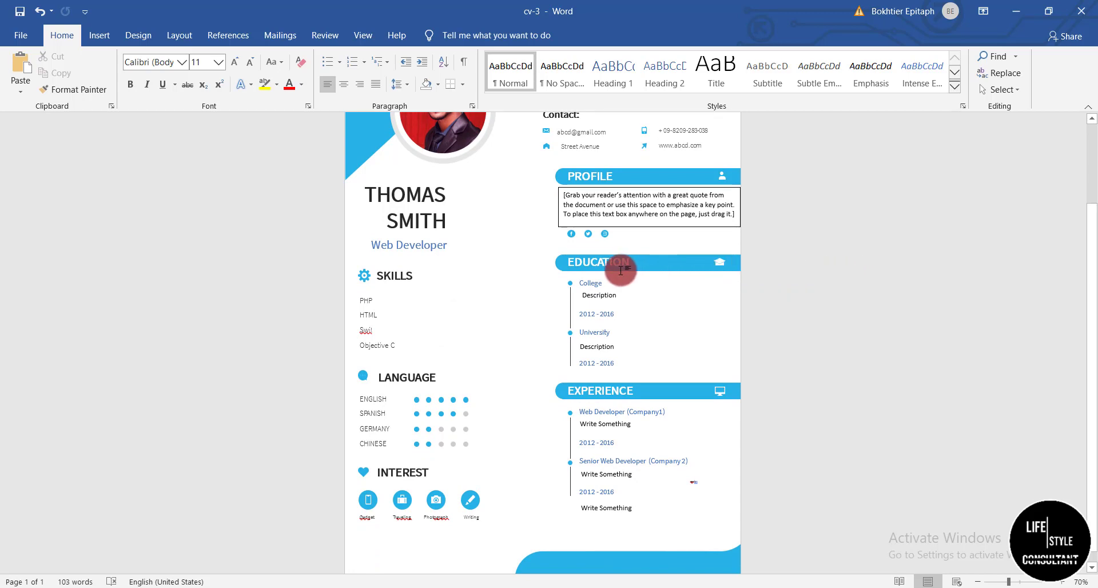
{"action": "scroll", "coordinate": [622, 270], "scroll_direction": "up", "scroll_amount": 2}
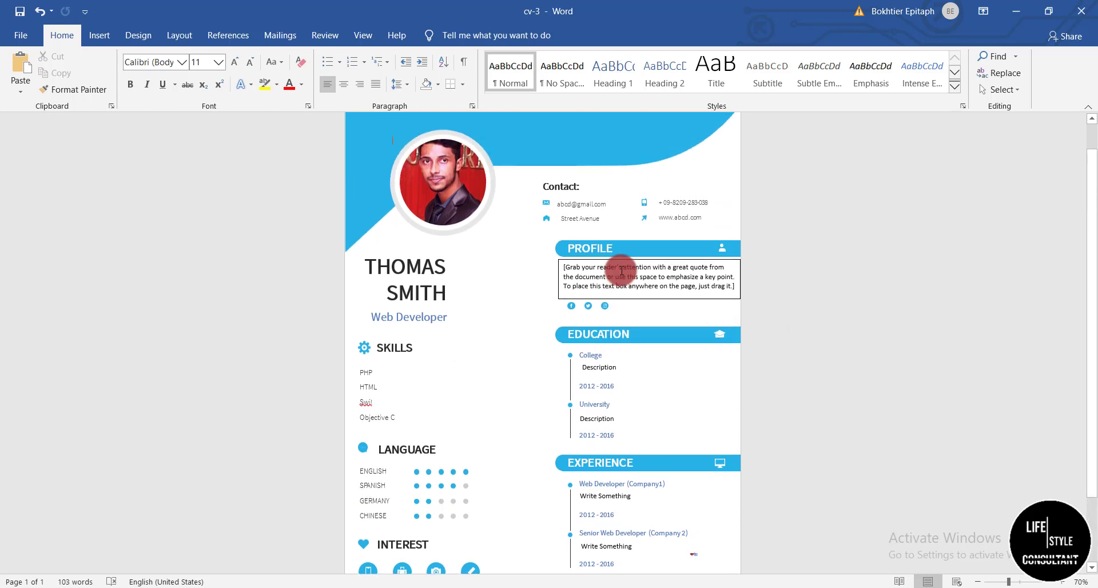
{"action": "left_click", "coordinate": [596, 293]}
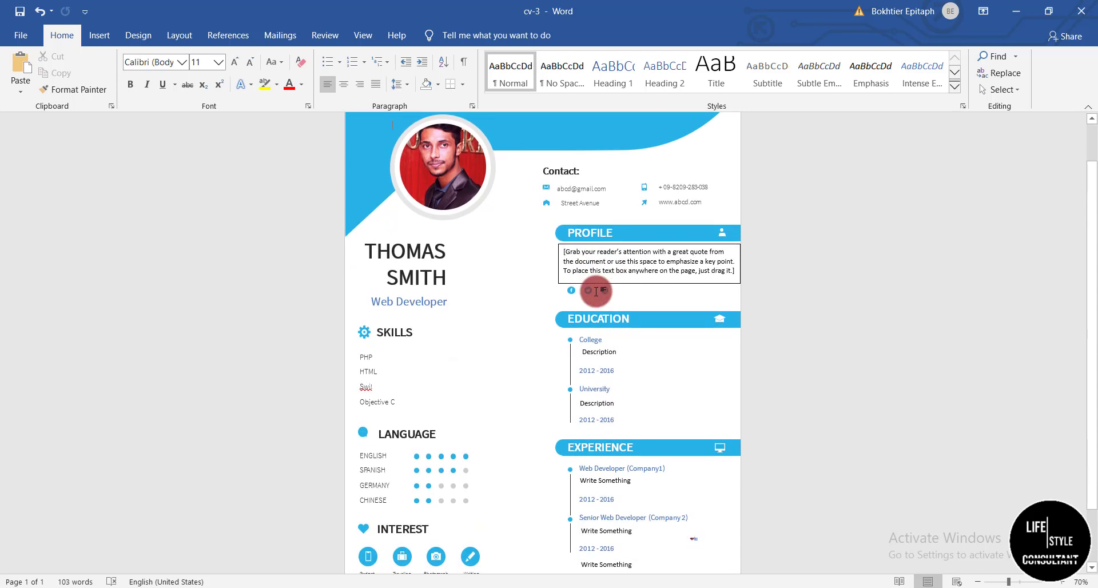